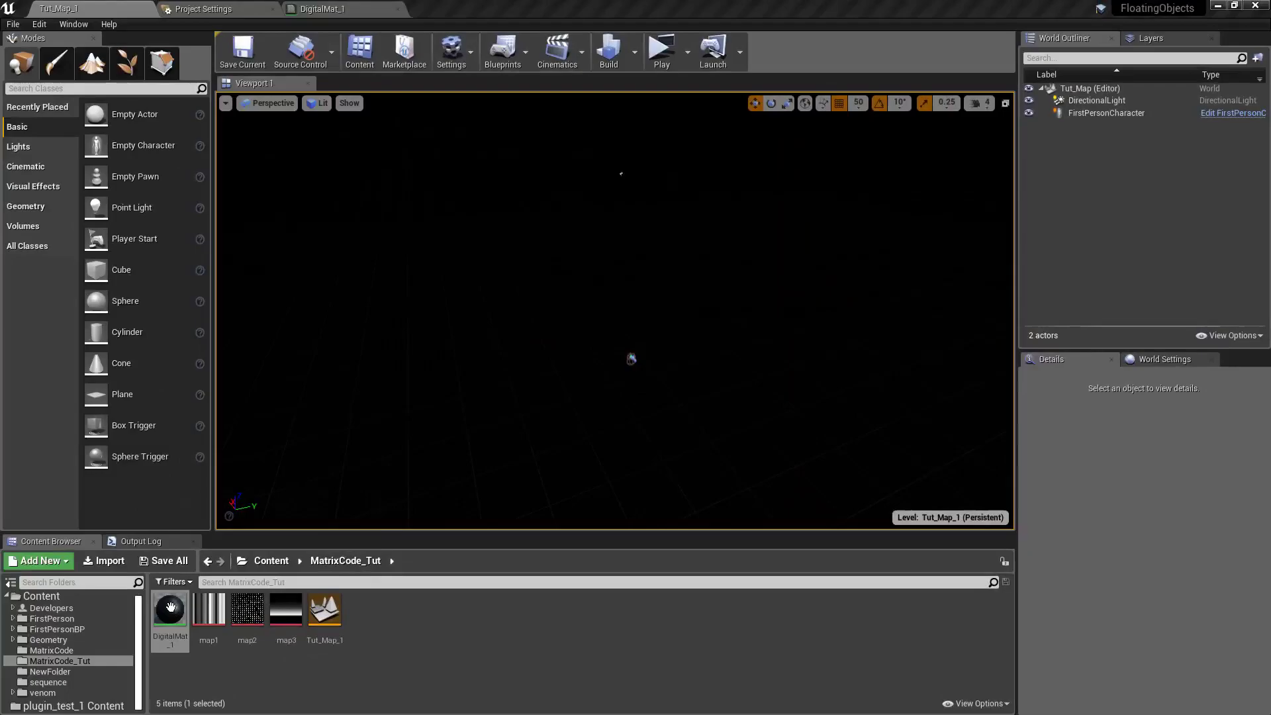
- Open DigitalMat_1 and move the map3 texture sample away from the other nodes
double_click(169, 609)
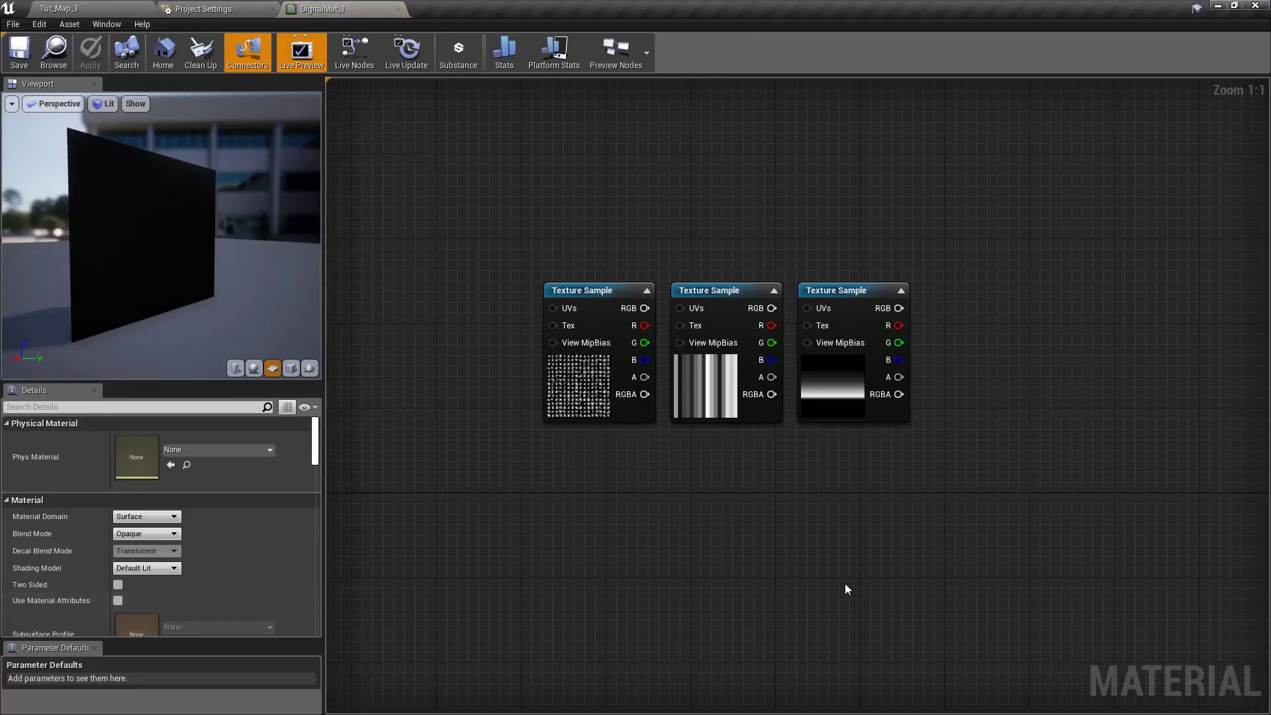
right_drag(845, 582, 845, 452)
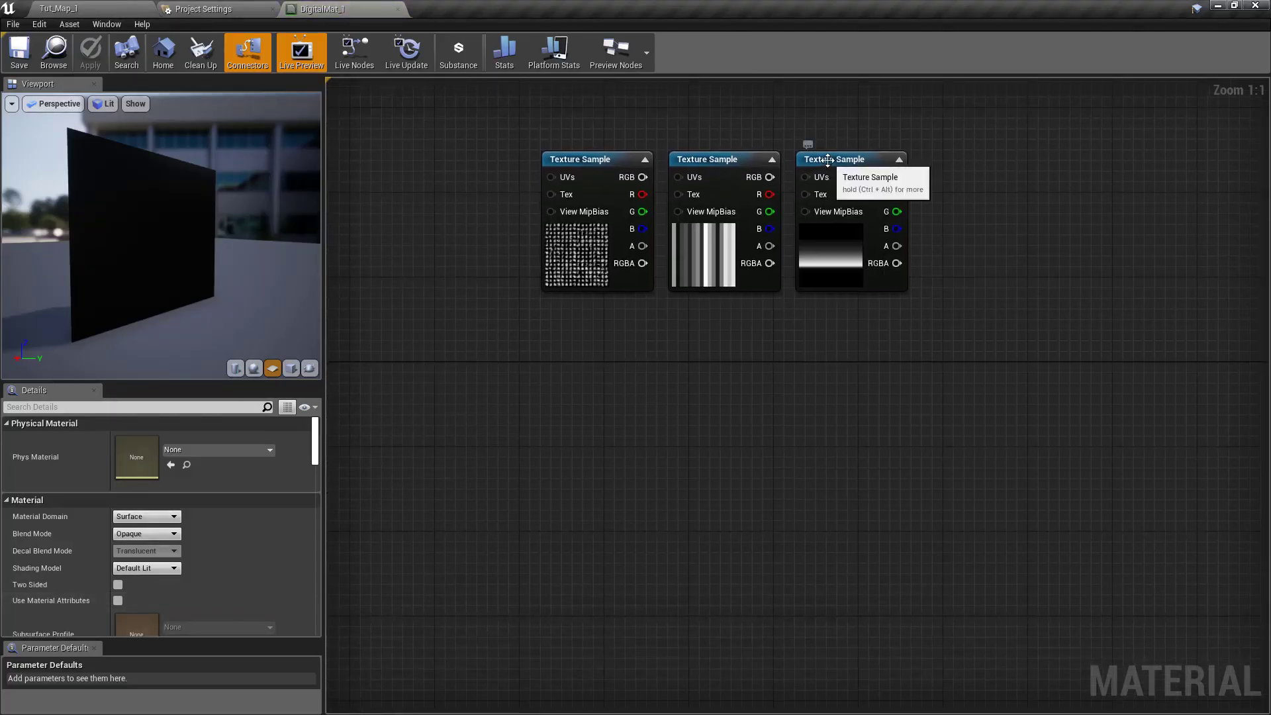
drag(826, 160, 933, 486)
right_drag(685, 606, 721, 443)
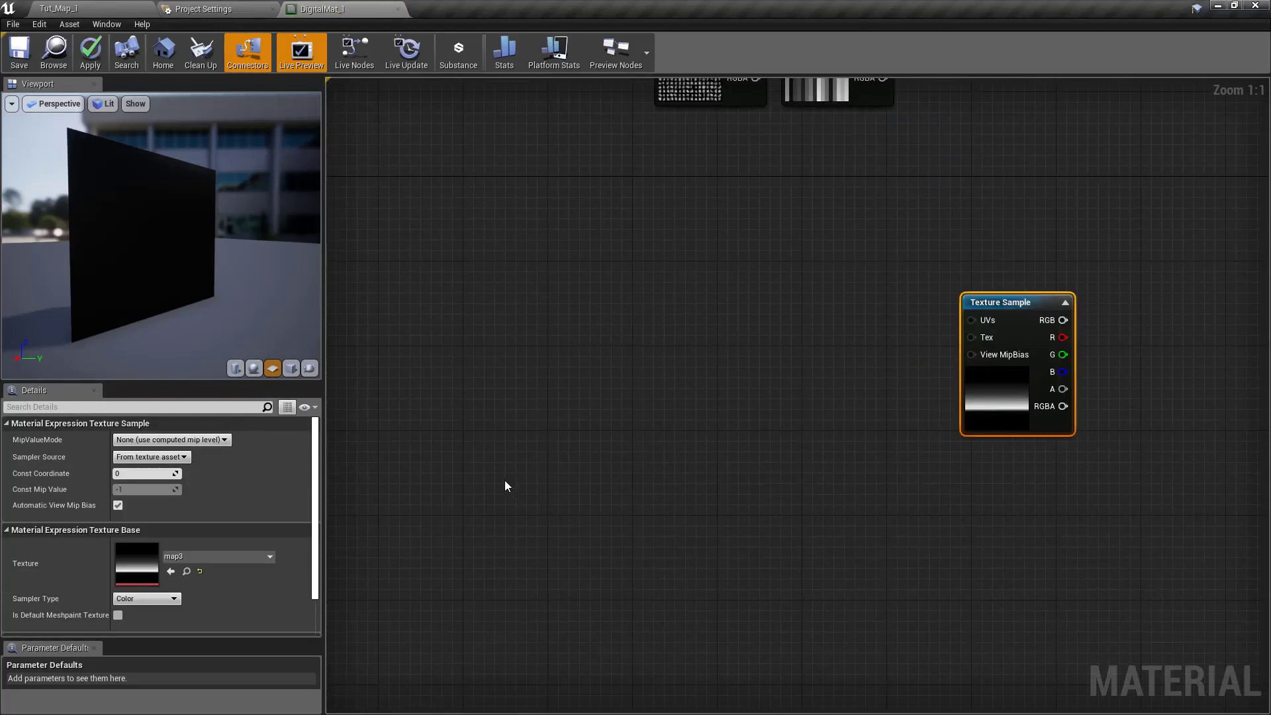
- Add a Time node feeding a Multiply node set to -0.5
right_click(455, 502)
text(time)
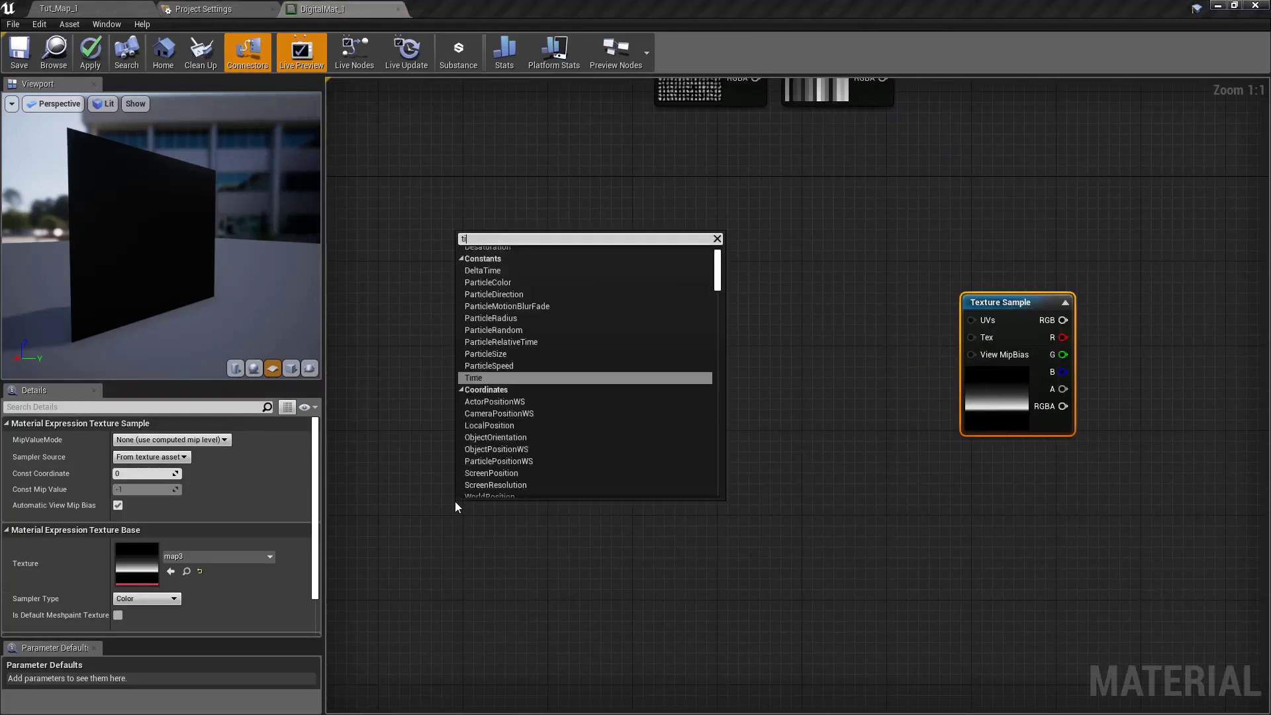
click(495, 294)
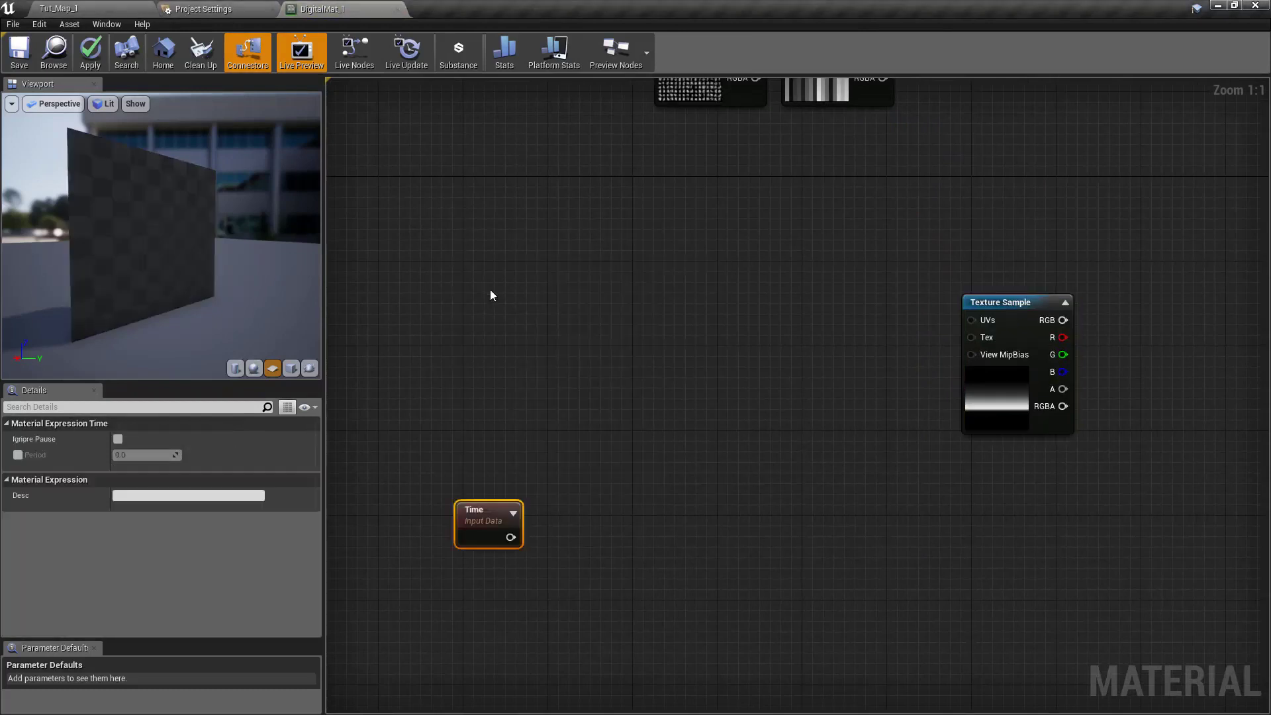
right_click(594, 530)
text(*)
click(618, 291)
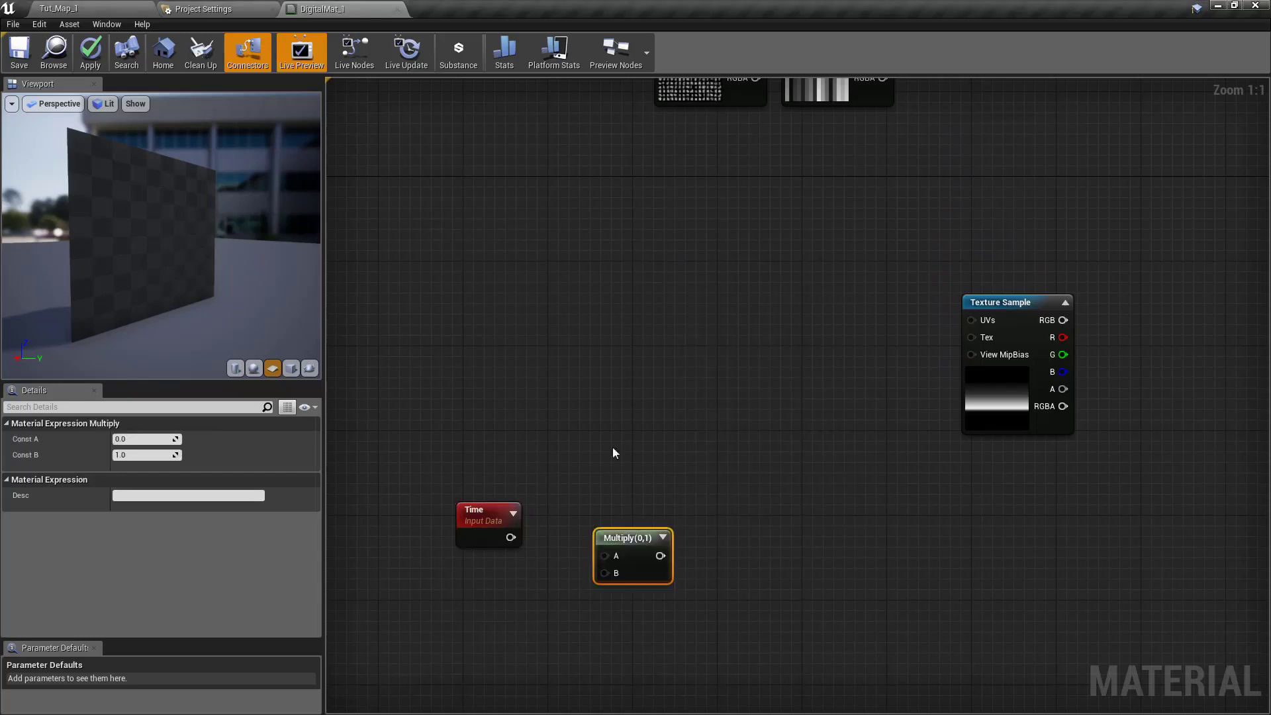
drag(600, 558, 603, 556)
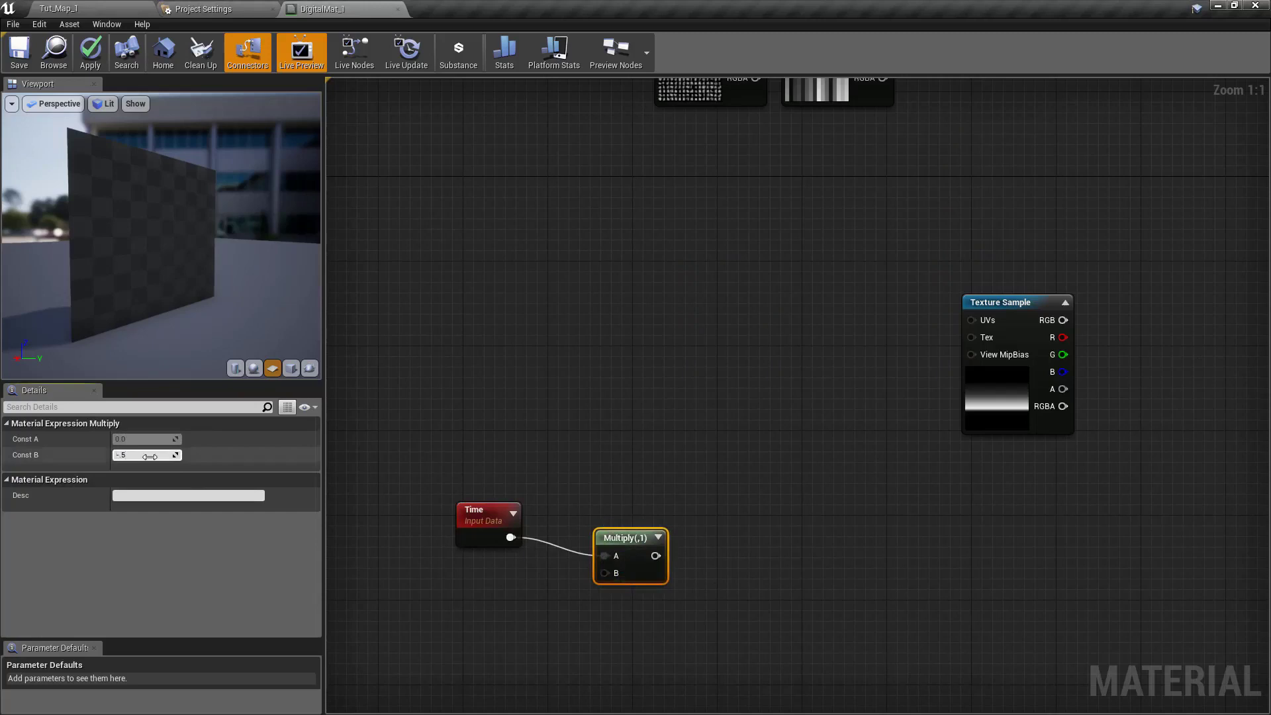
drag(626, 532, 595, 502)
- Append the Time × -0.5 result after a Constant 0
right_click(692, 525)
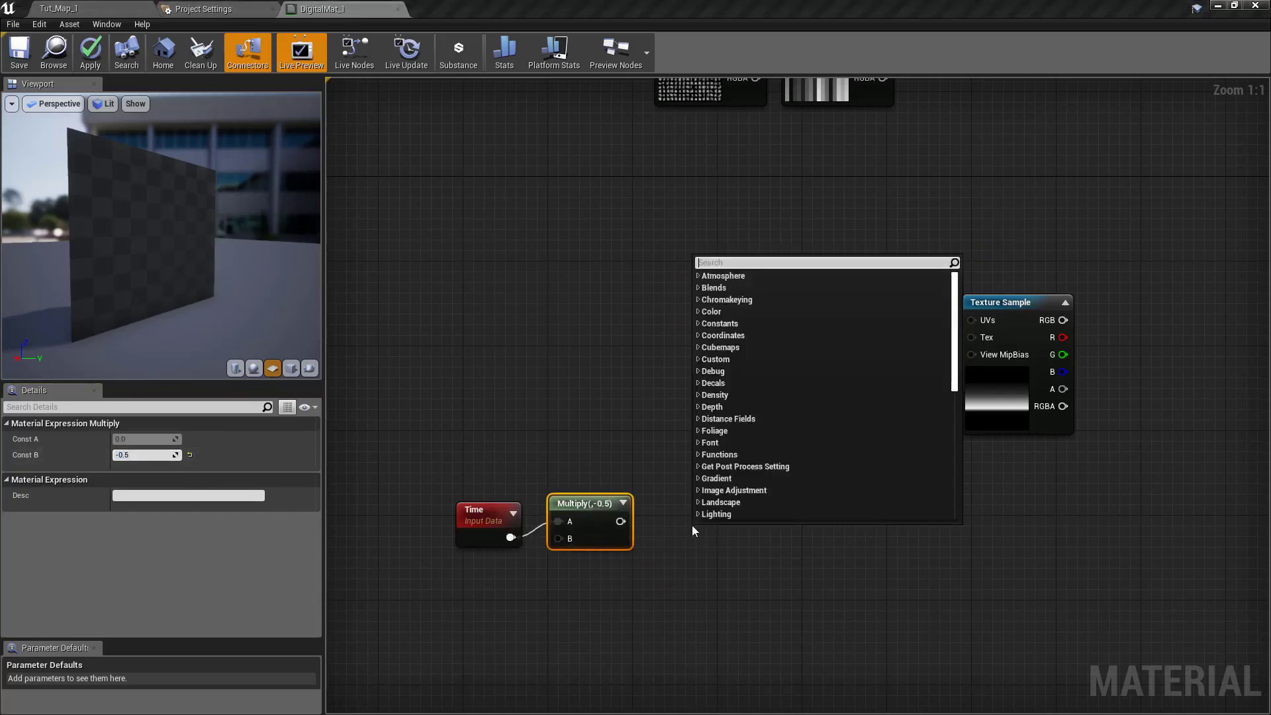
text(app)
click(733, 289)
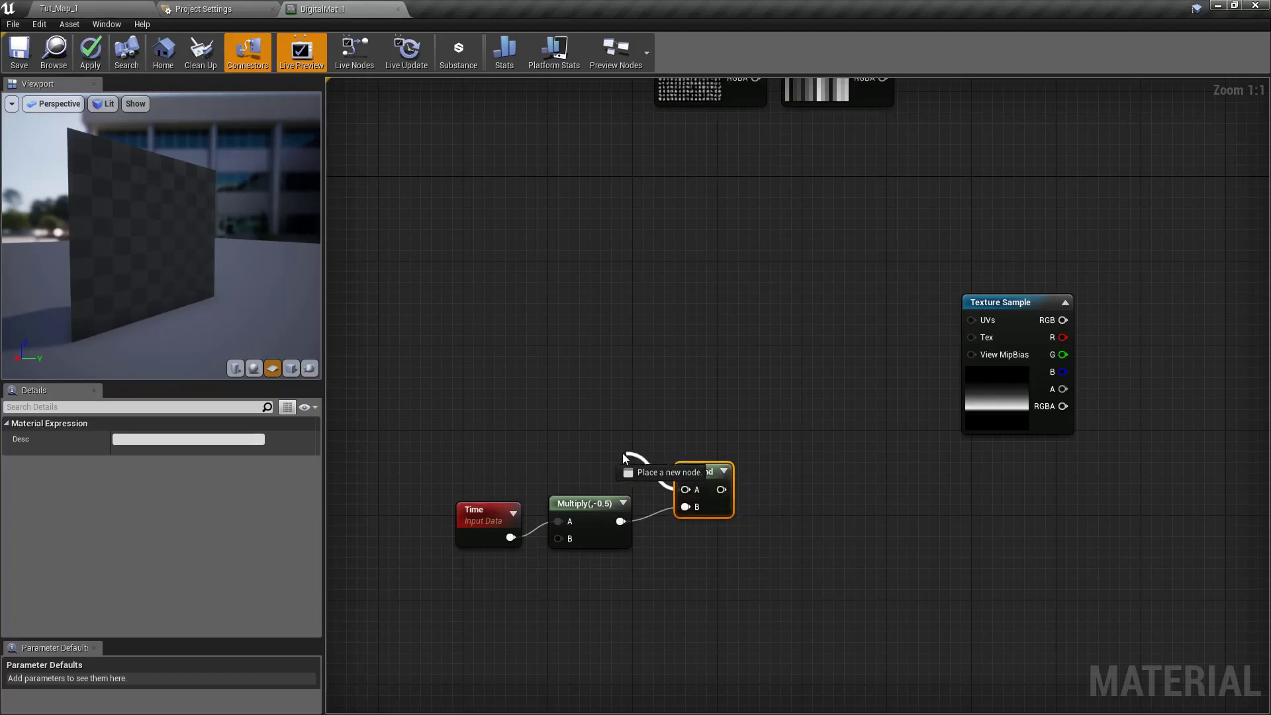
drag(623, 454, 615, 449)
text(con)
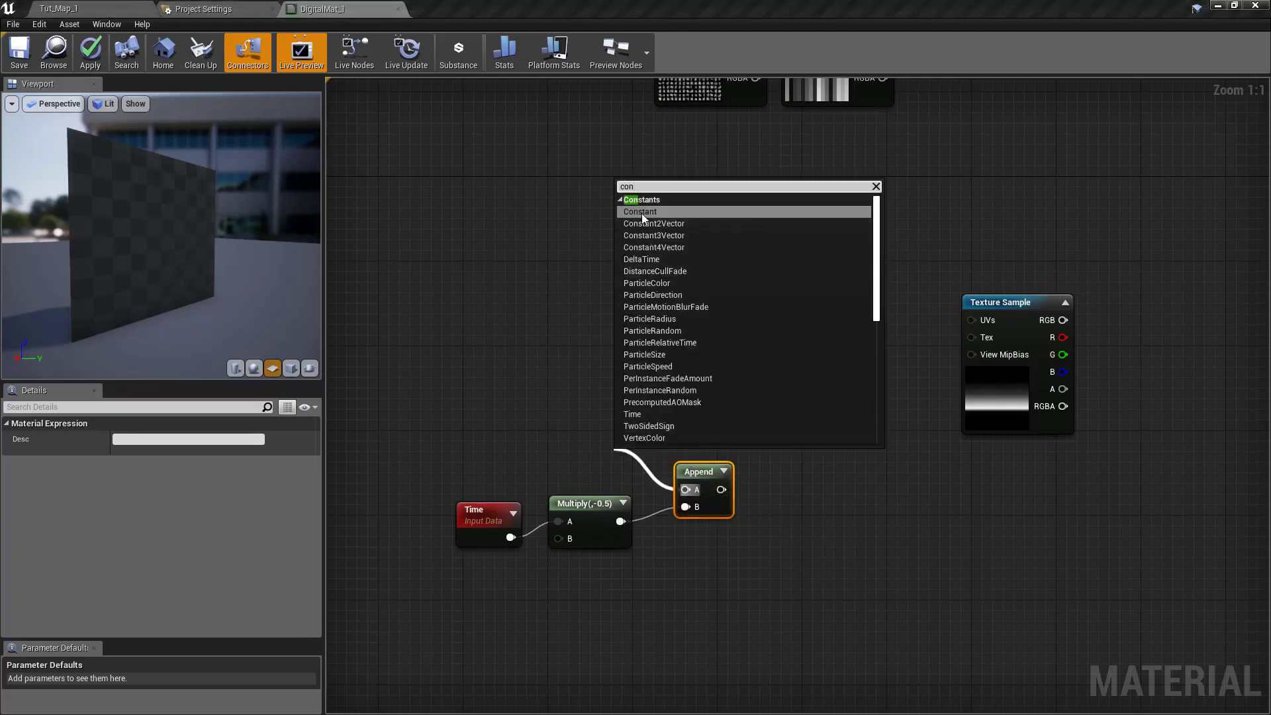
click(640, 212)
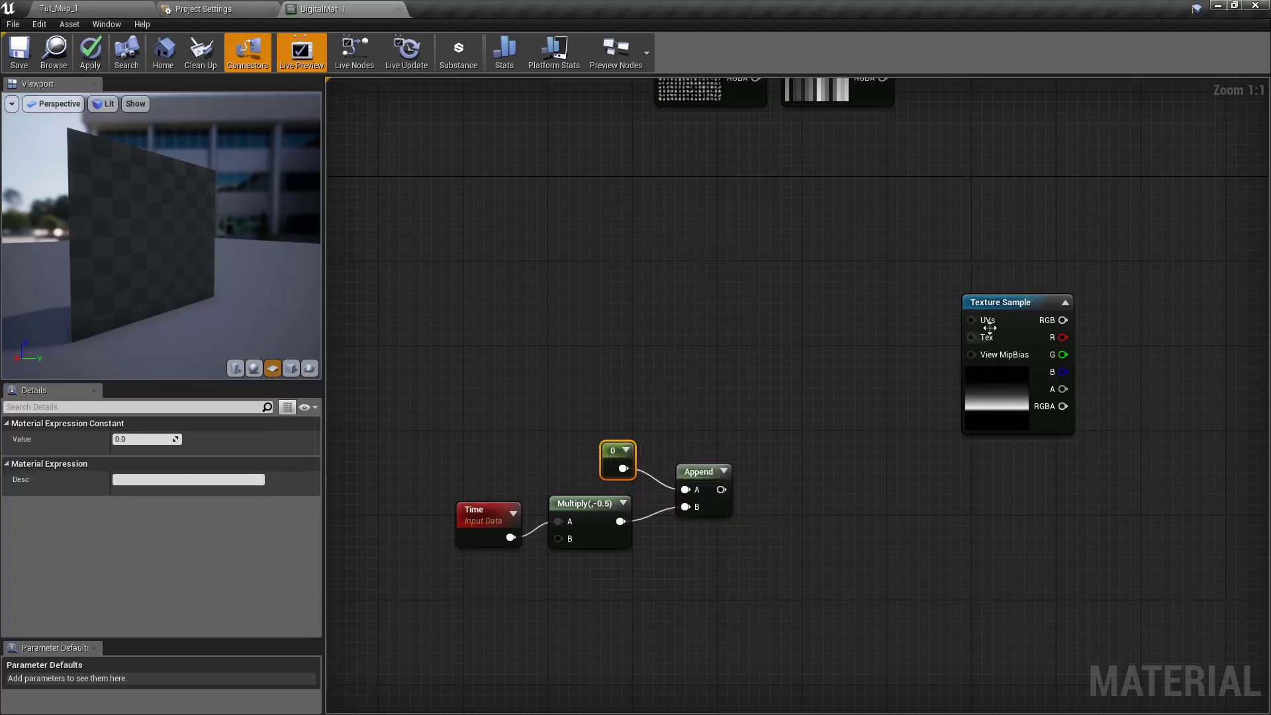
drag(989, 325, 1092, 301)
- Add TexCoord to the appended offset, wire the sum into map3's UVs, and preview map3
right_click(799, 411)
text(ad)
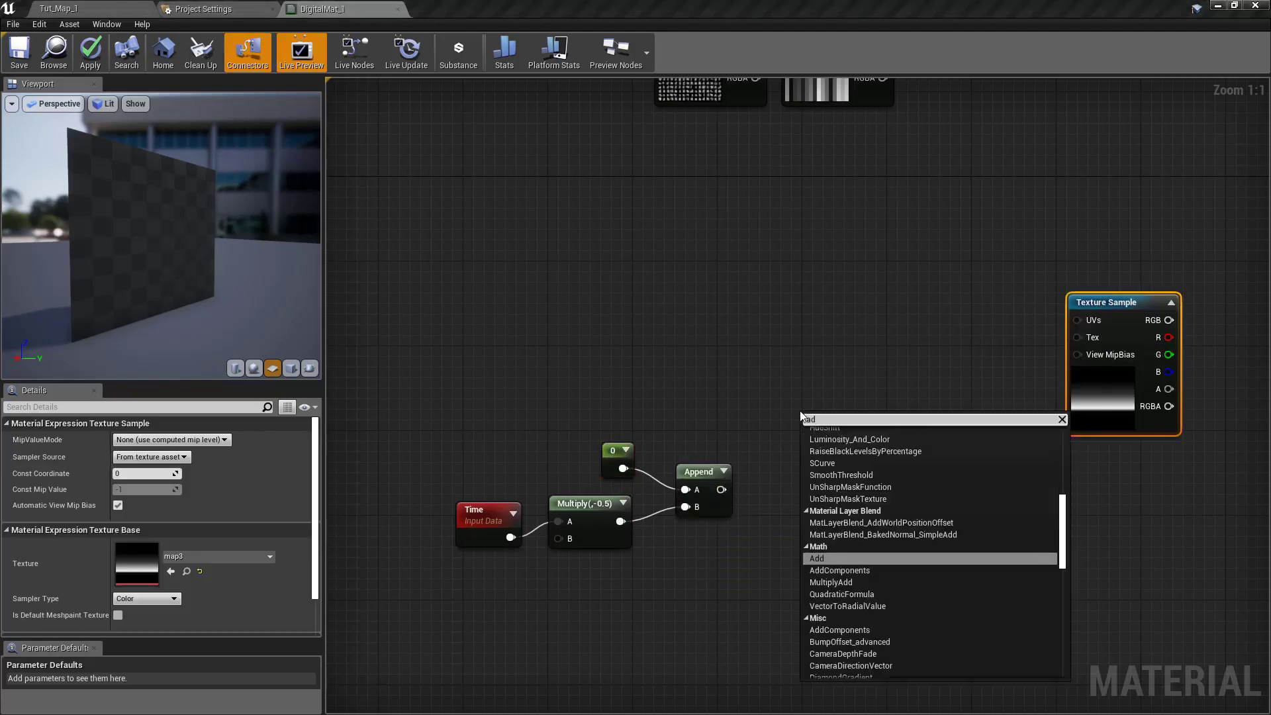
click(820, 557)
drag(722, 490, 822, 454)
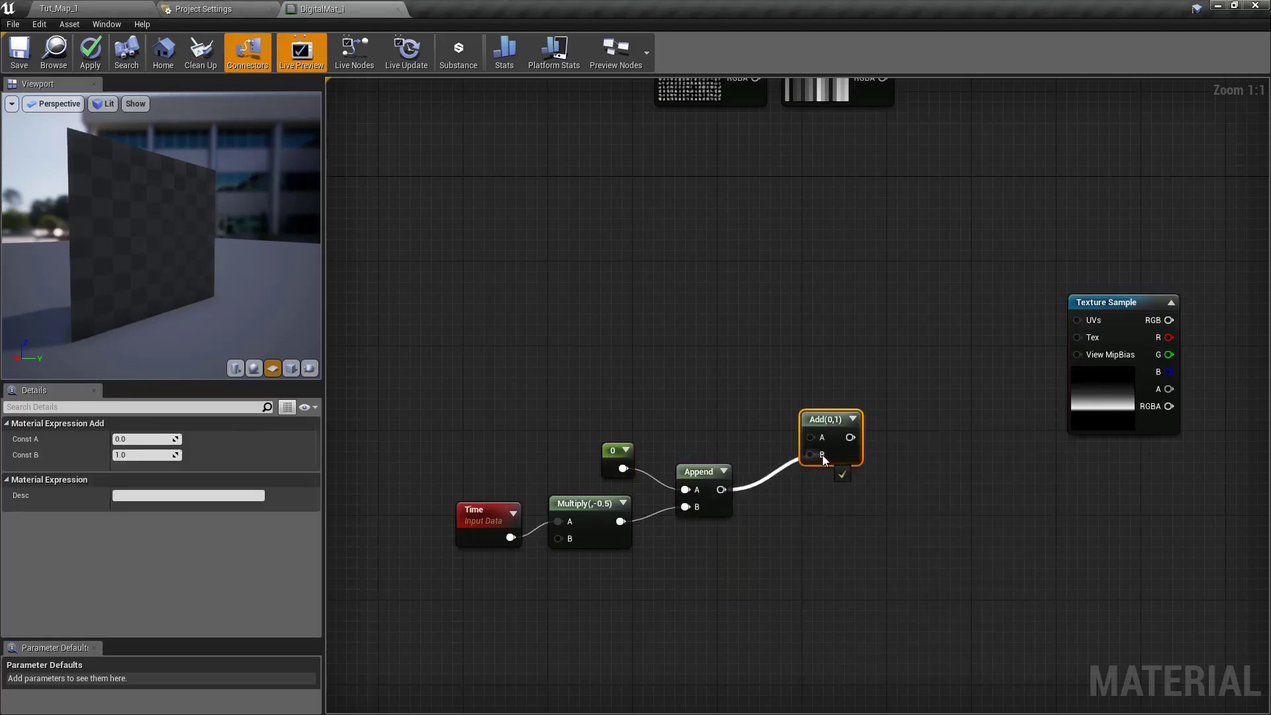
right_drag(911, 375, 866, 370)
right_click(585, 306)
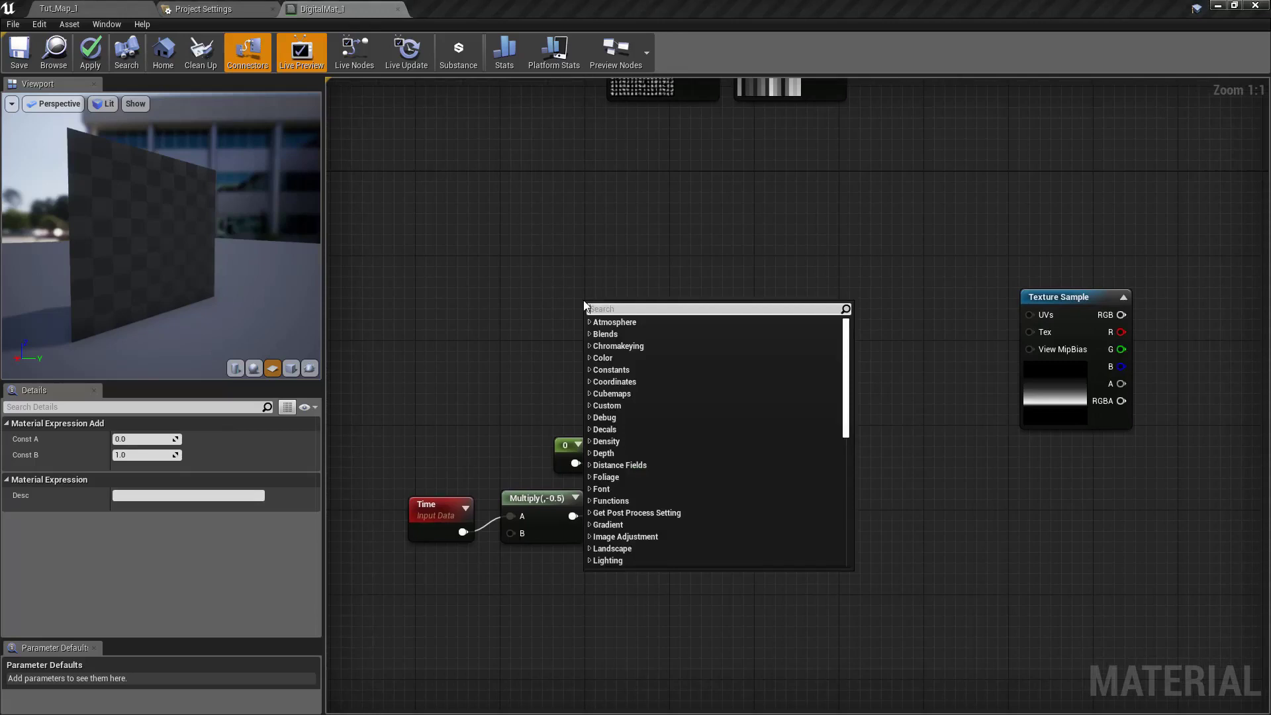
text(coo)
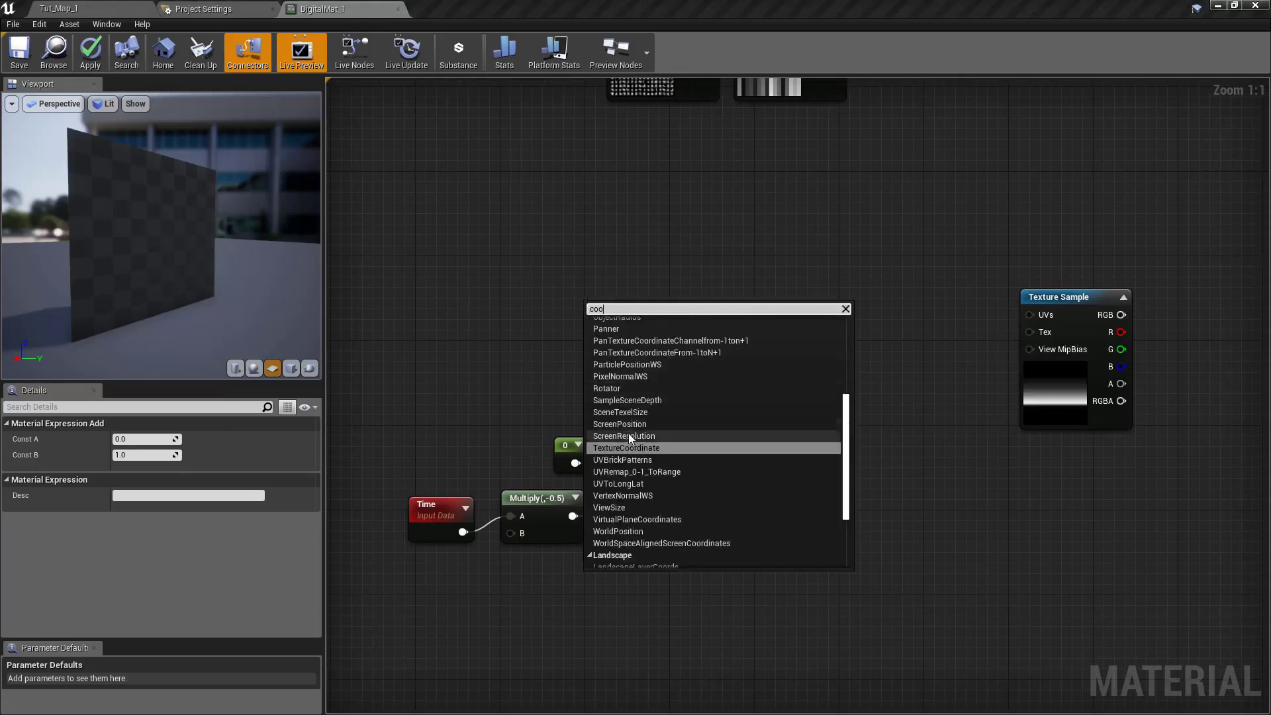
click(626, 447)
mouse_move(649, 328)
mouse_down()
mouse_move(789, 432)
mouse_move(823, 434)
mouse_up()
drag(1030, 317, 1030, 315)
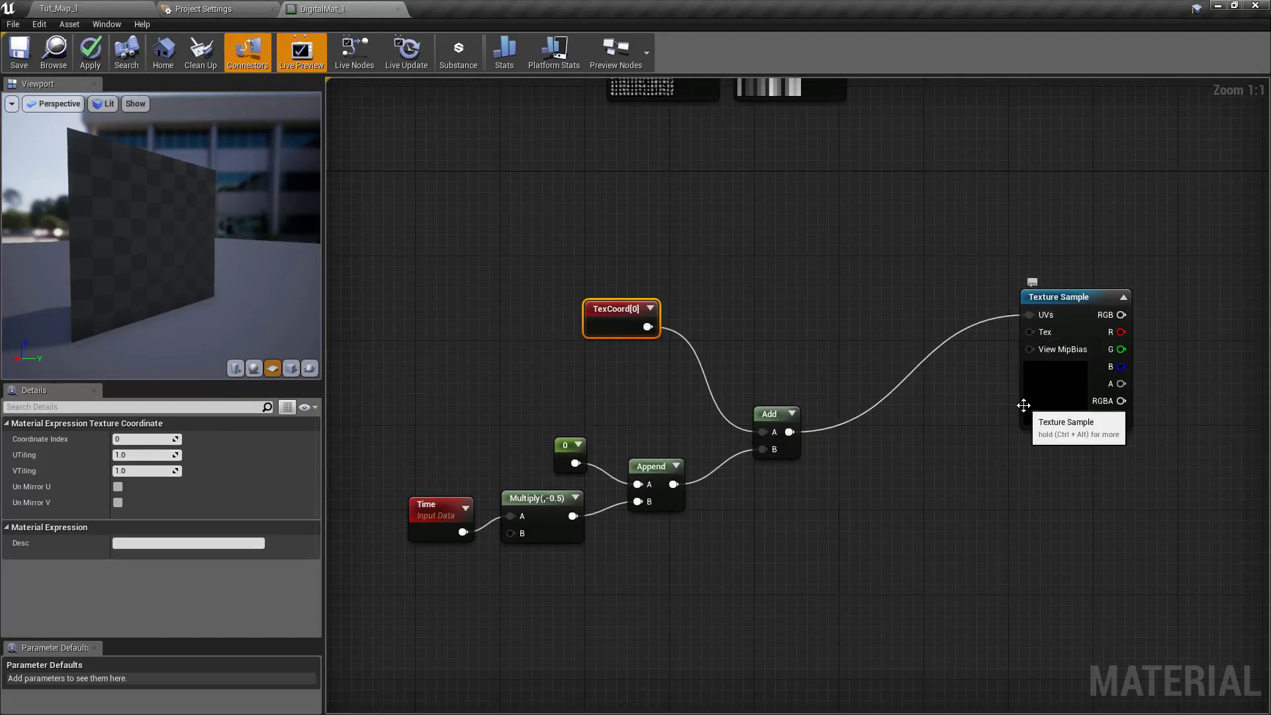
right_click(1077, 299)
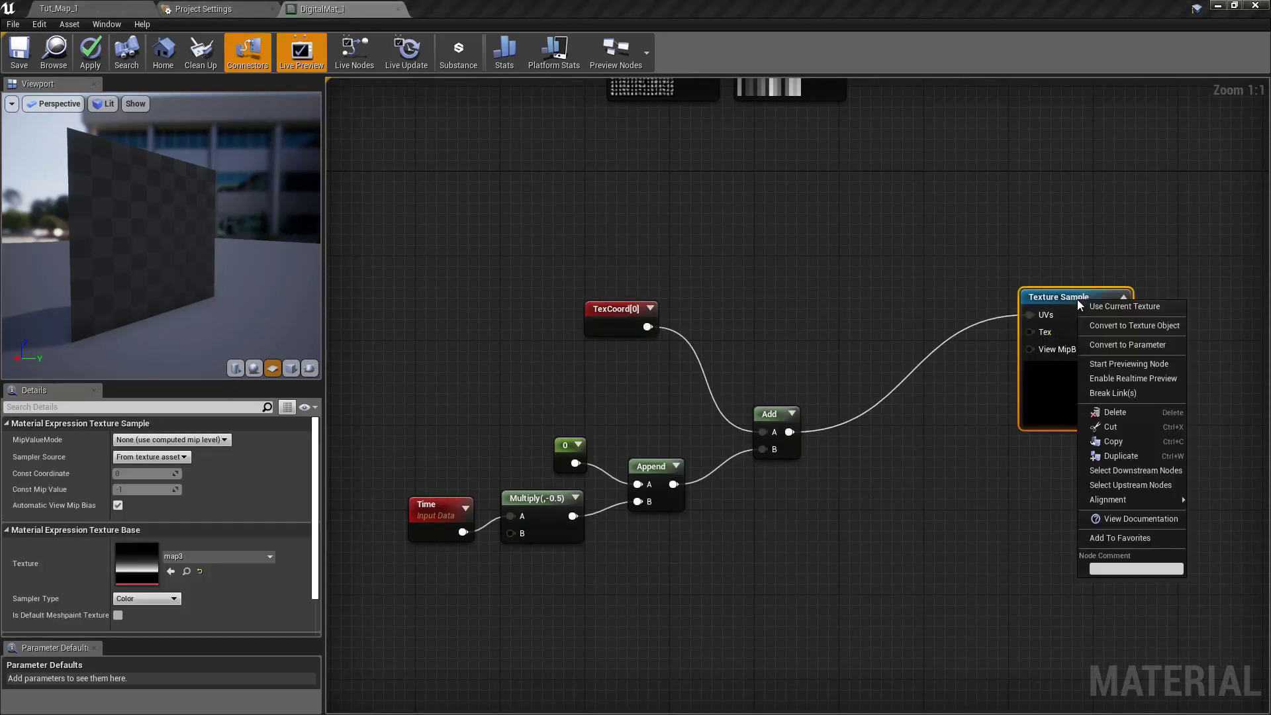
click(1113, 363)
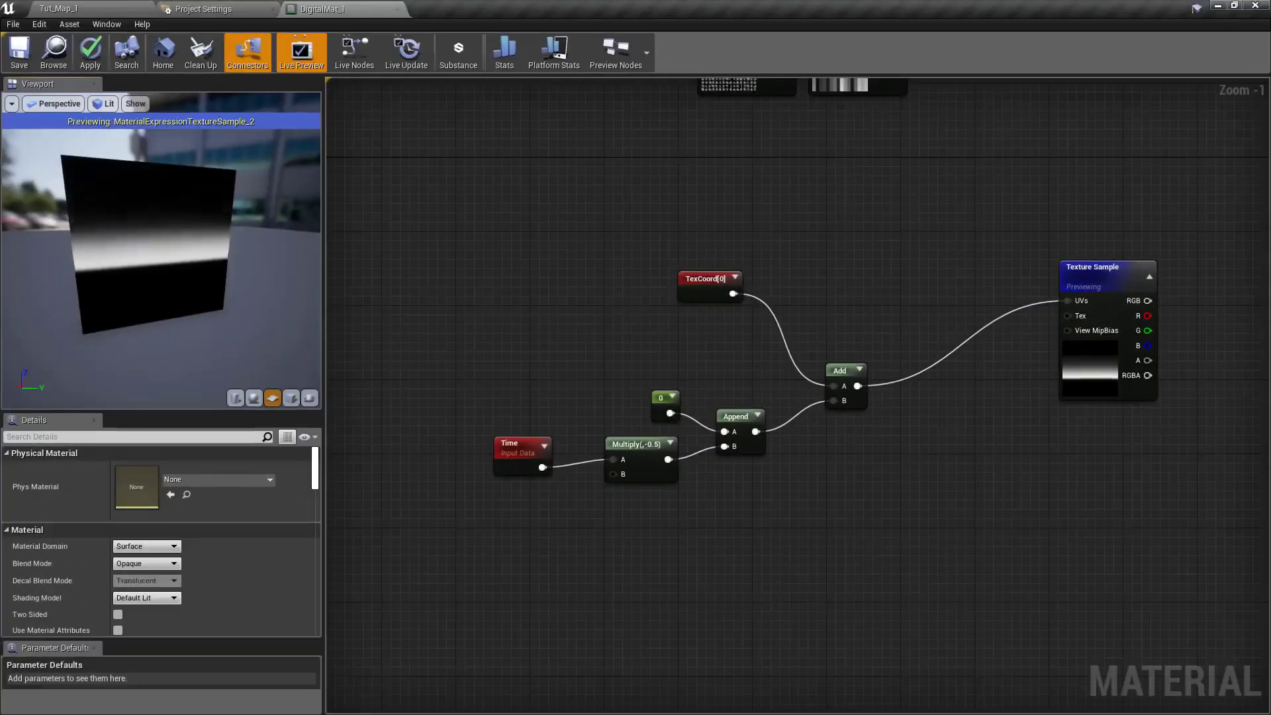
- Place map1 below the Time node and add 0.2 to its red channel
right_drag(839, 82, 787, 219)
drag(793, 123, 497, 442)
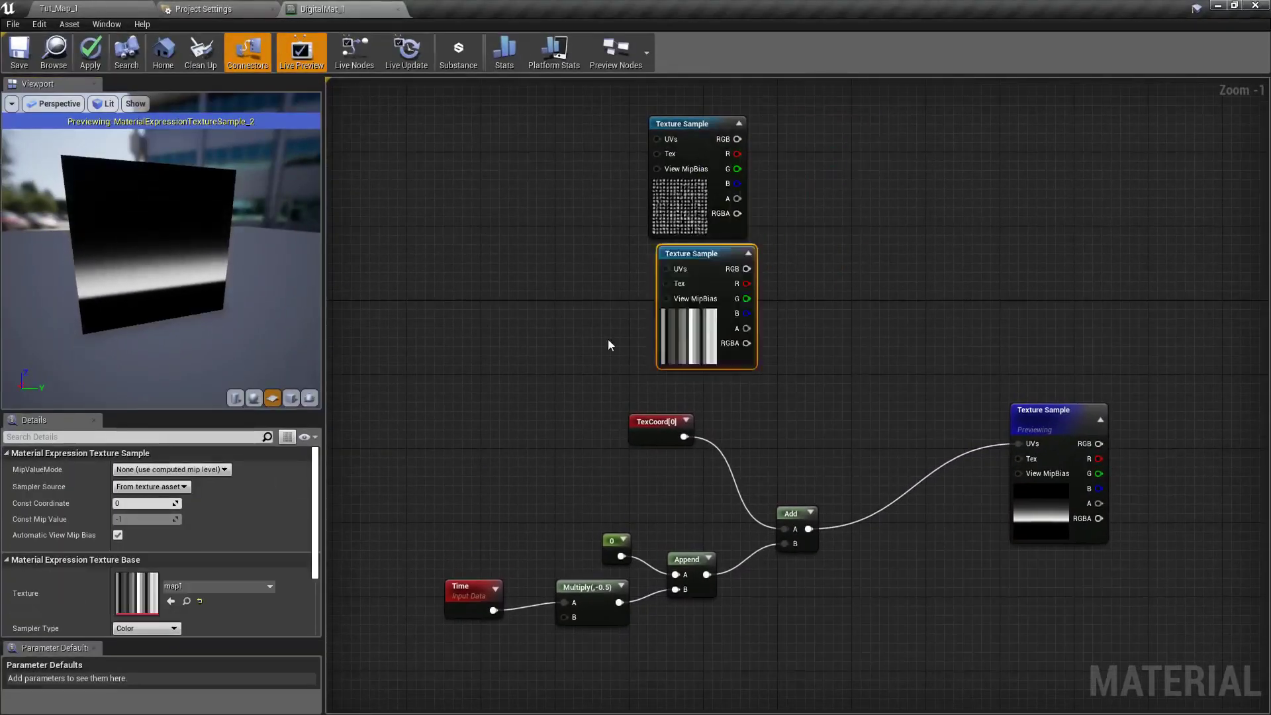
right_drag(695, 496, 829, 289)
mouse_move(635, 308)
mouse_down()
mouse_move(591, 487)
mouse_move(546, 504)
mouse_up()
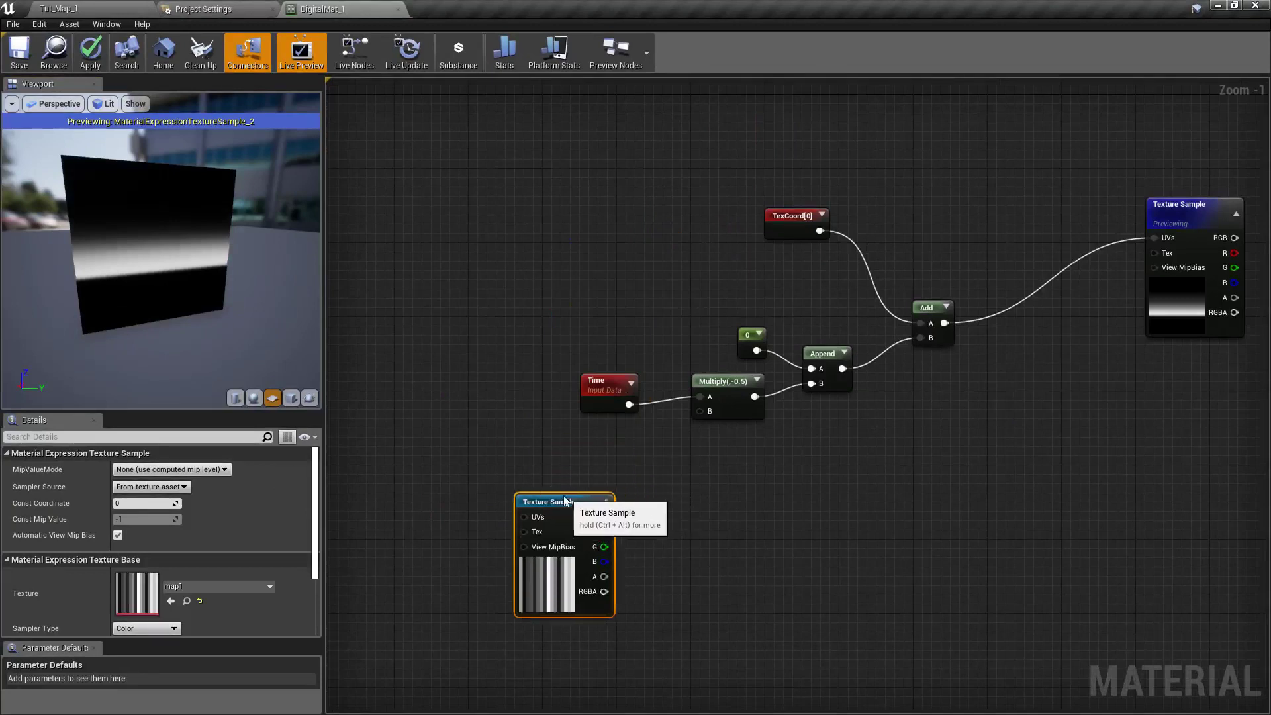
drag(596, 381, 503, 382)
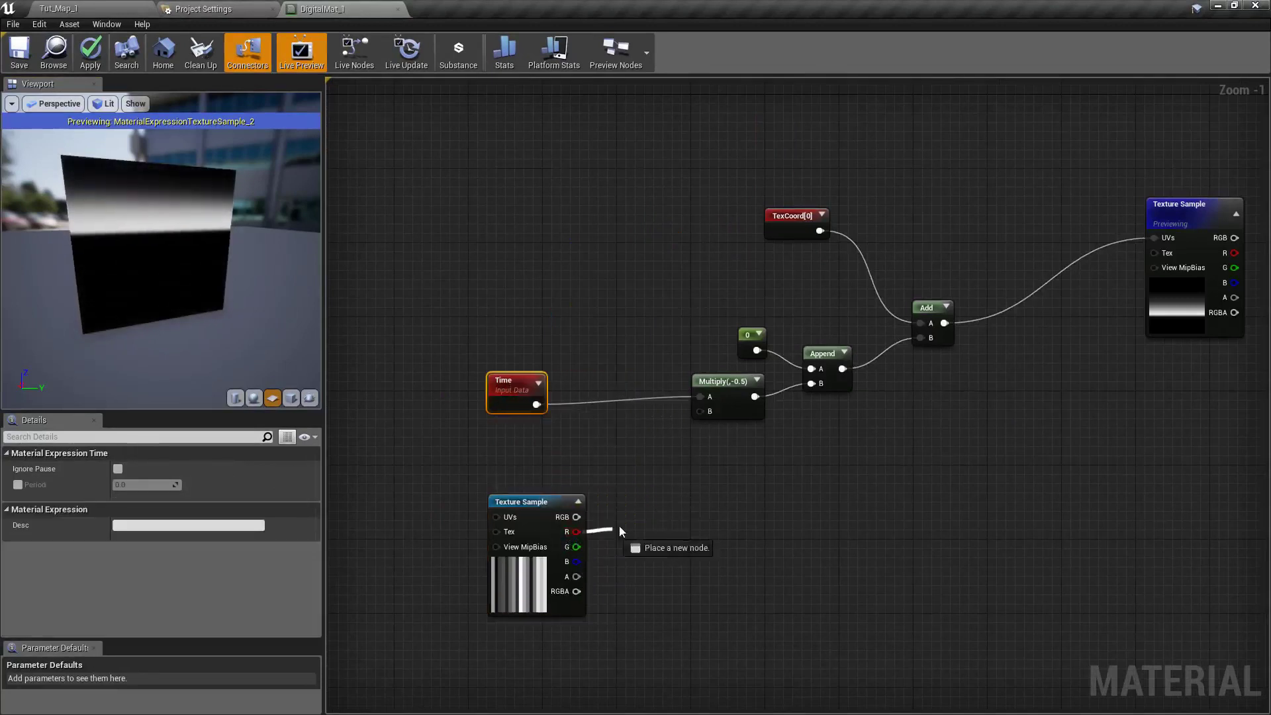
drag(572, 533, 630, 521)
click(695, 356)
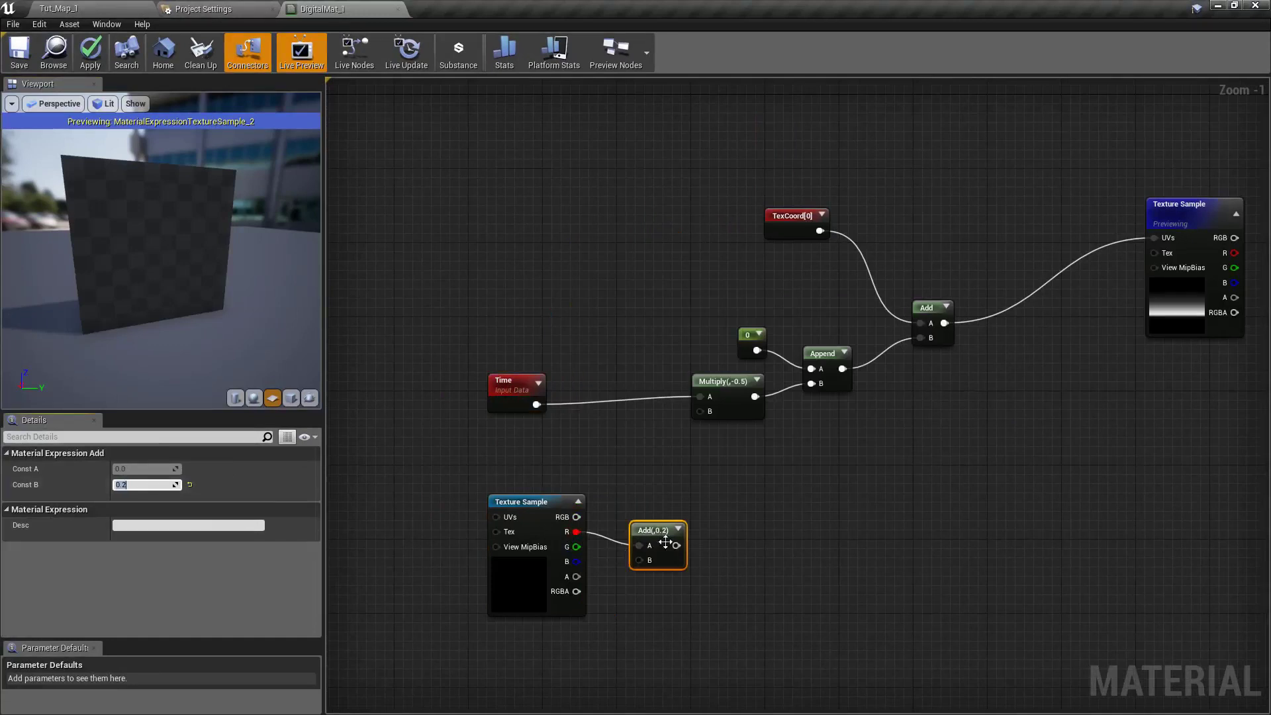
- Multiply Time by map1 red + 0.2, feed that into Multiply(-0.5), and check the preview
drag(536, 404, 612, 438)
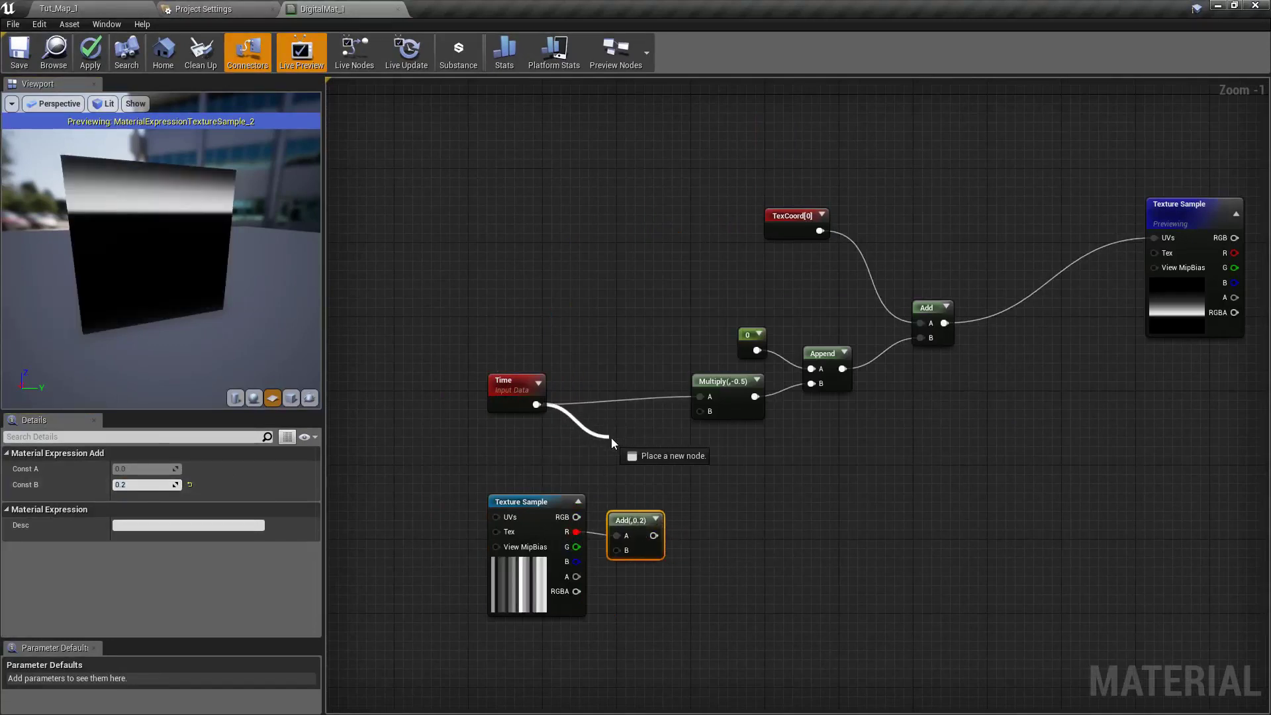
text(mul)
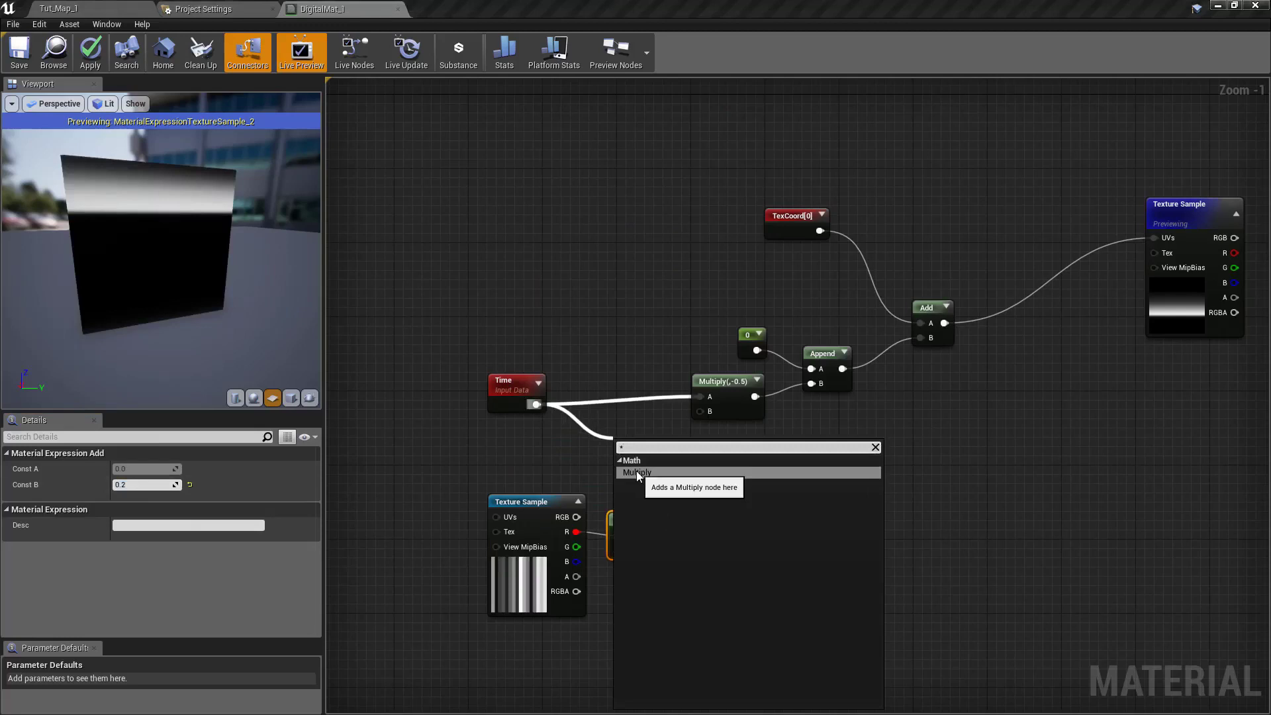
click(637, 471)
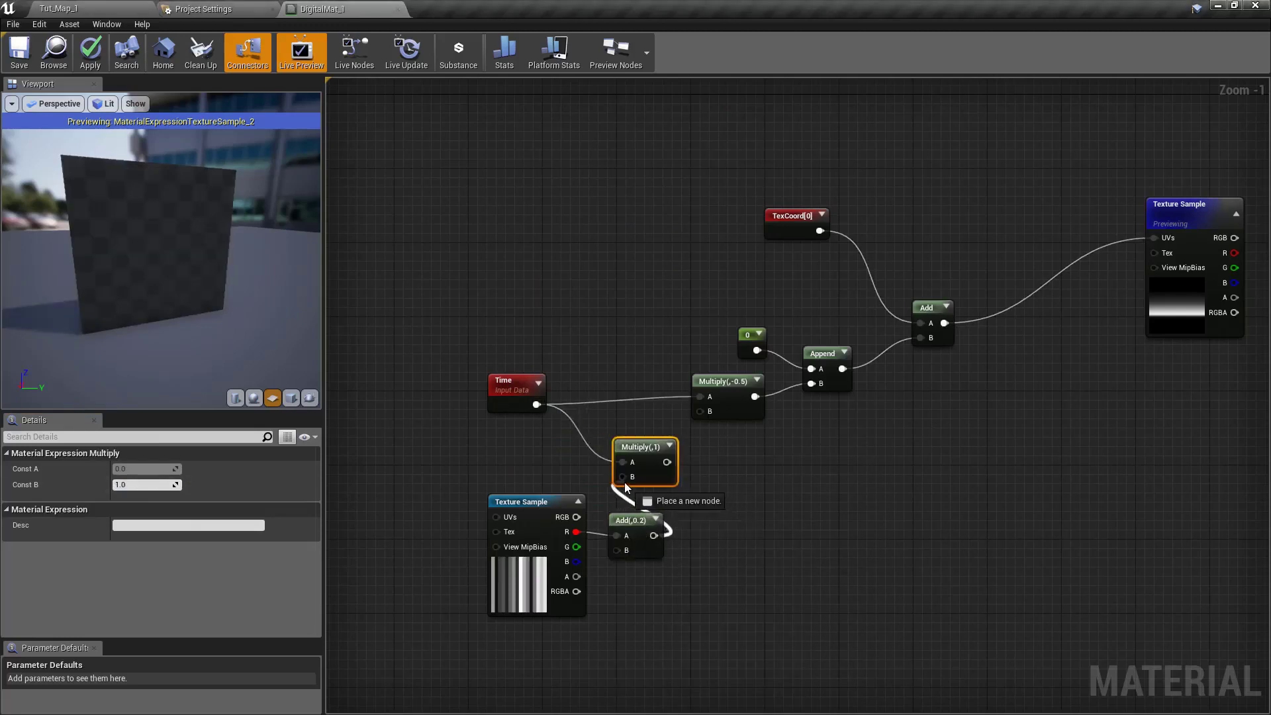
mouse_move(652, 535)
mouse_down()
mouse_move(621, 478)
mouse_move(675, 576)
mouse_move(556, 484)
mouse_up()
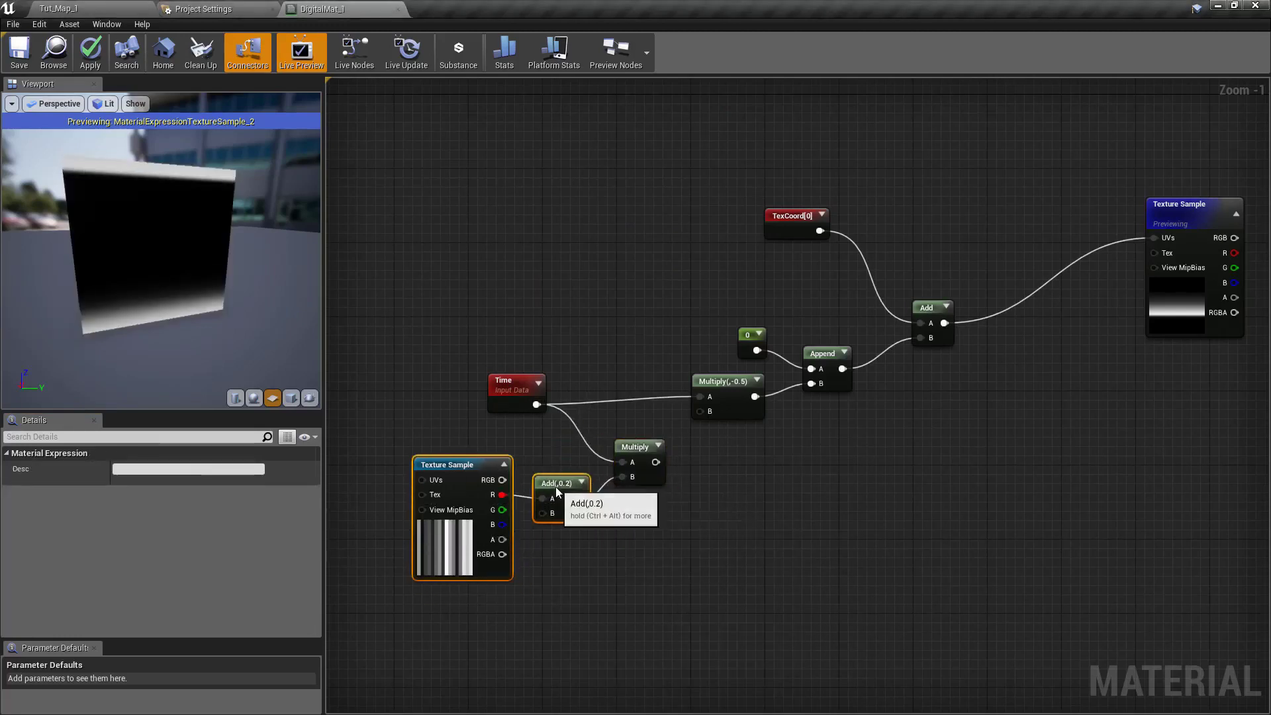
drag(655, 462, 700, 398)
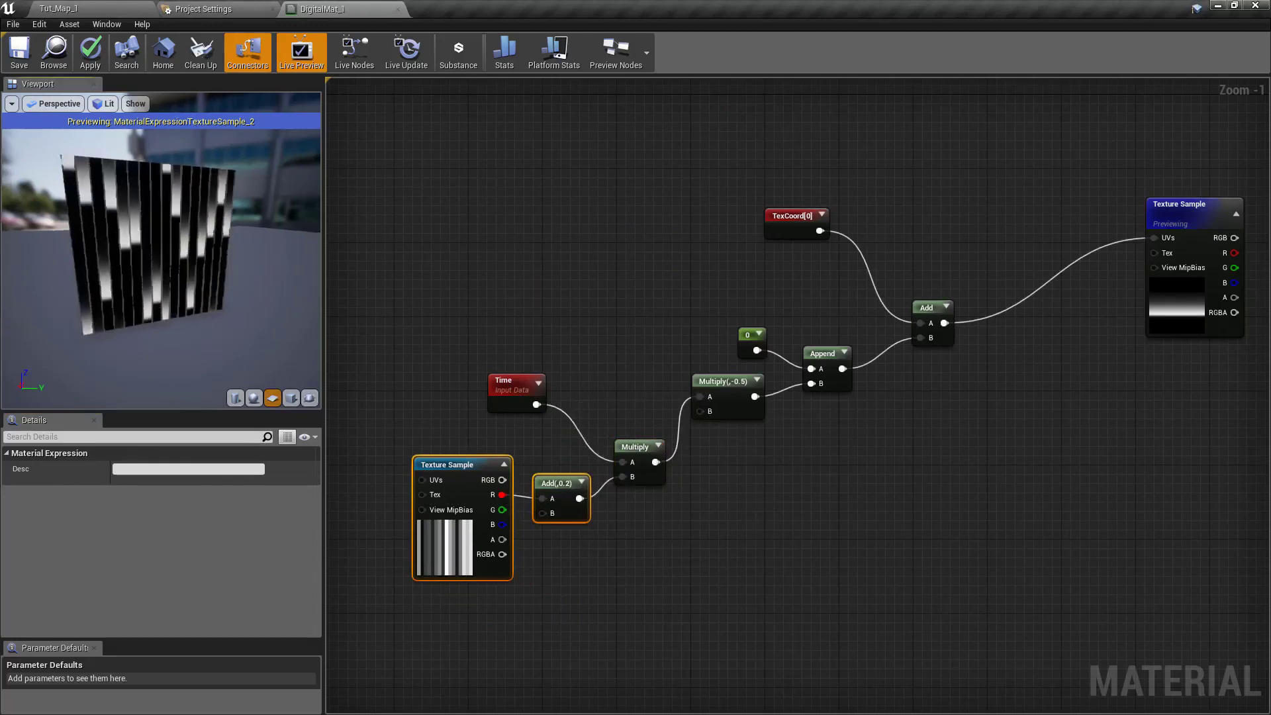
drag(169, 301, 188, 316)
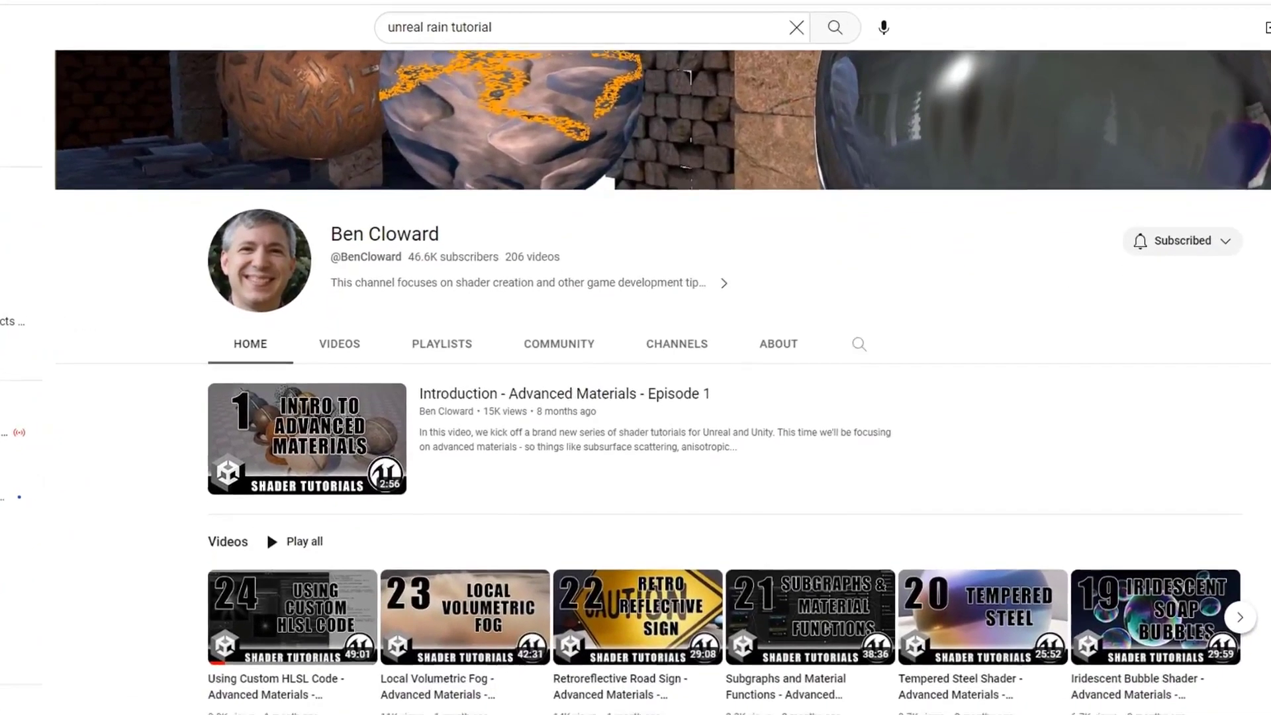
scroll(636, 447, down, 5)
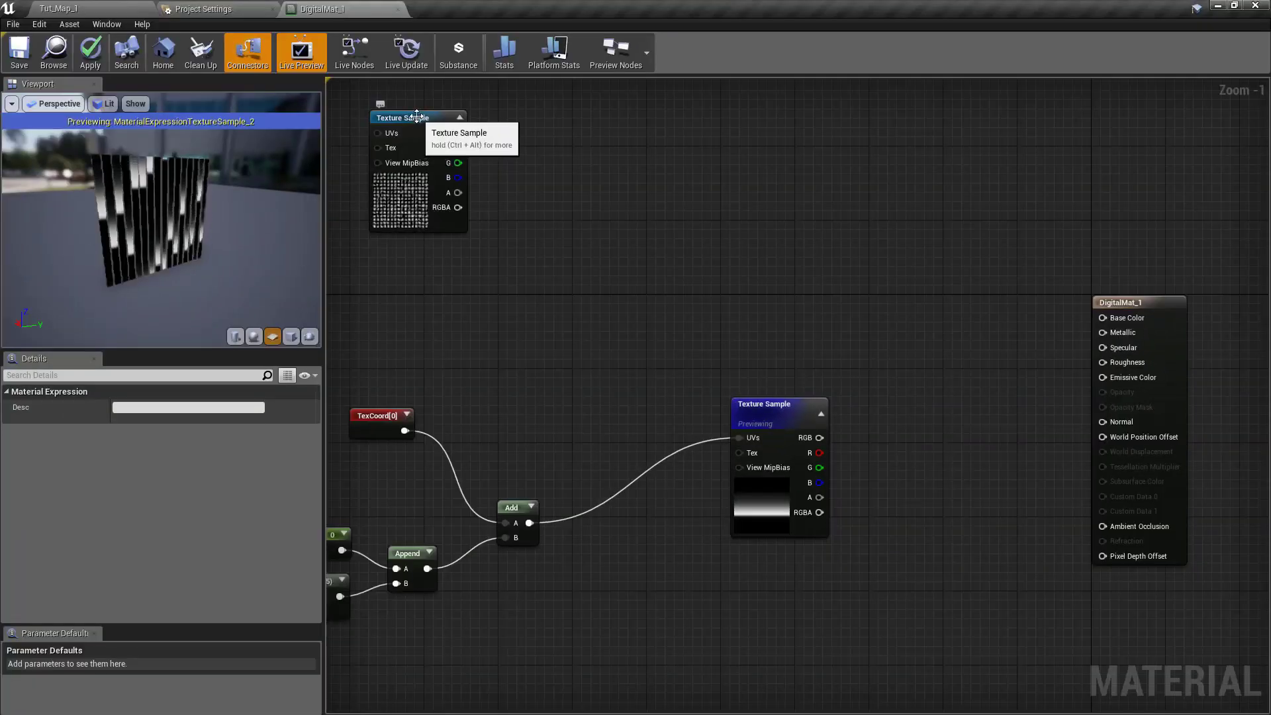
- Multiply the map2 symbol texture's R by the stripes and preview the masked symbols
drag(417, 116, 779, 261)
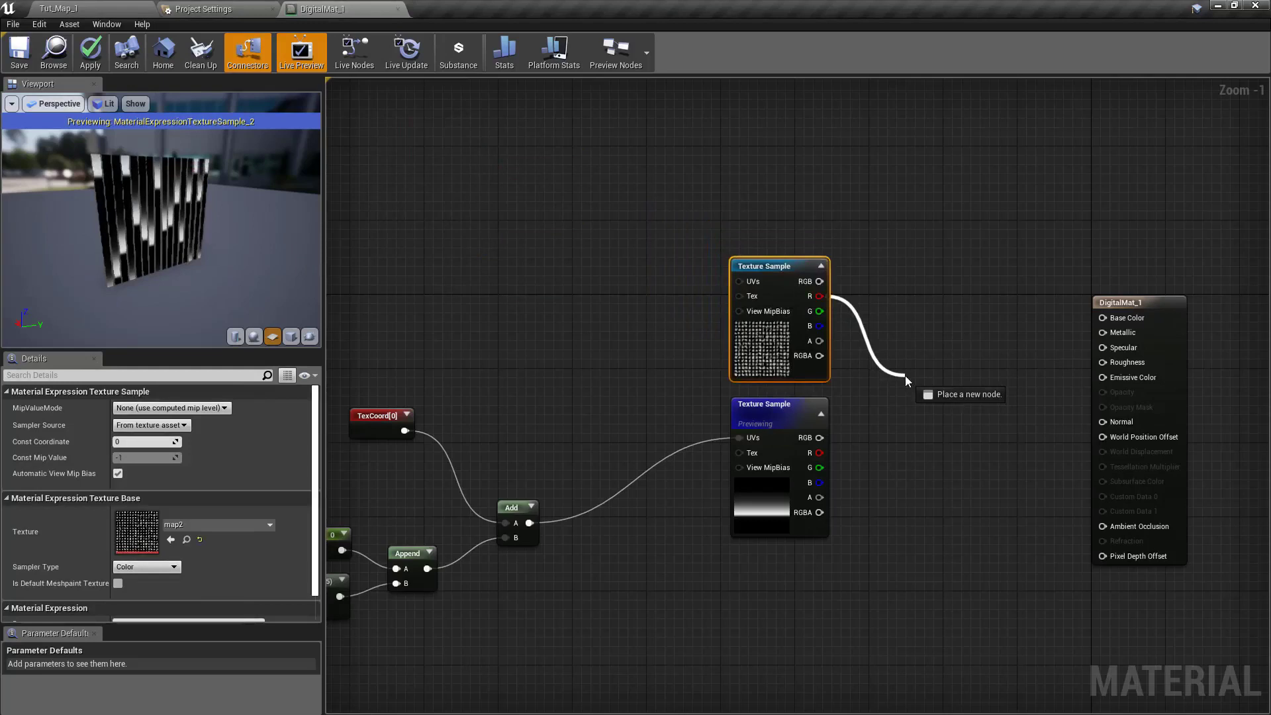
mouse_move(904, 375)
mouse_down()
mouse_move(913, 414)
mouse_move(928, 369)
mouse_up()
text(mult)
click(925, 409)
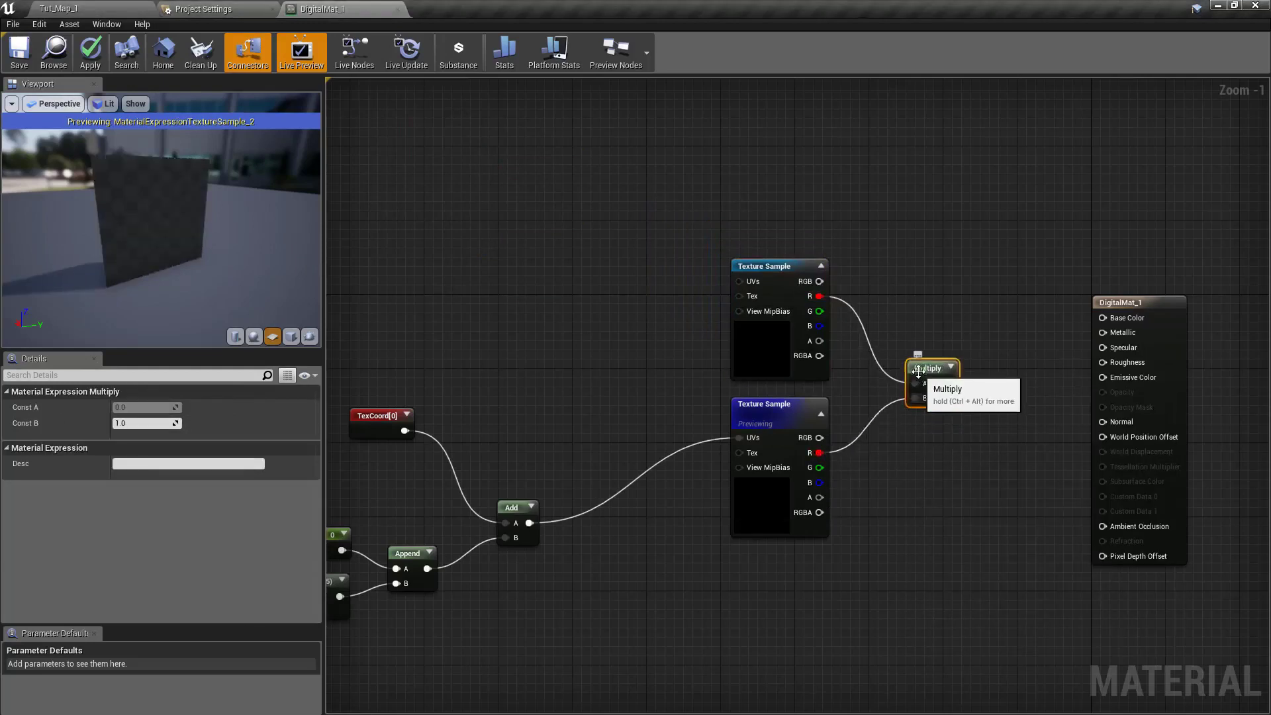
right_click(919, 370)
click(953, 375)
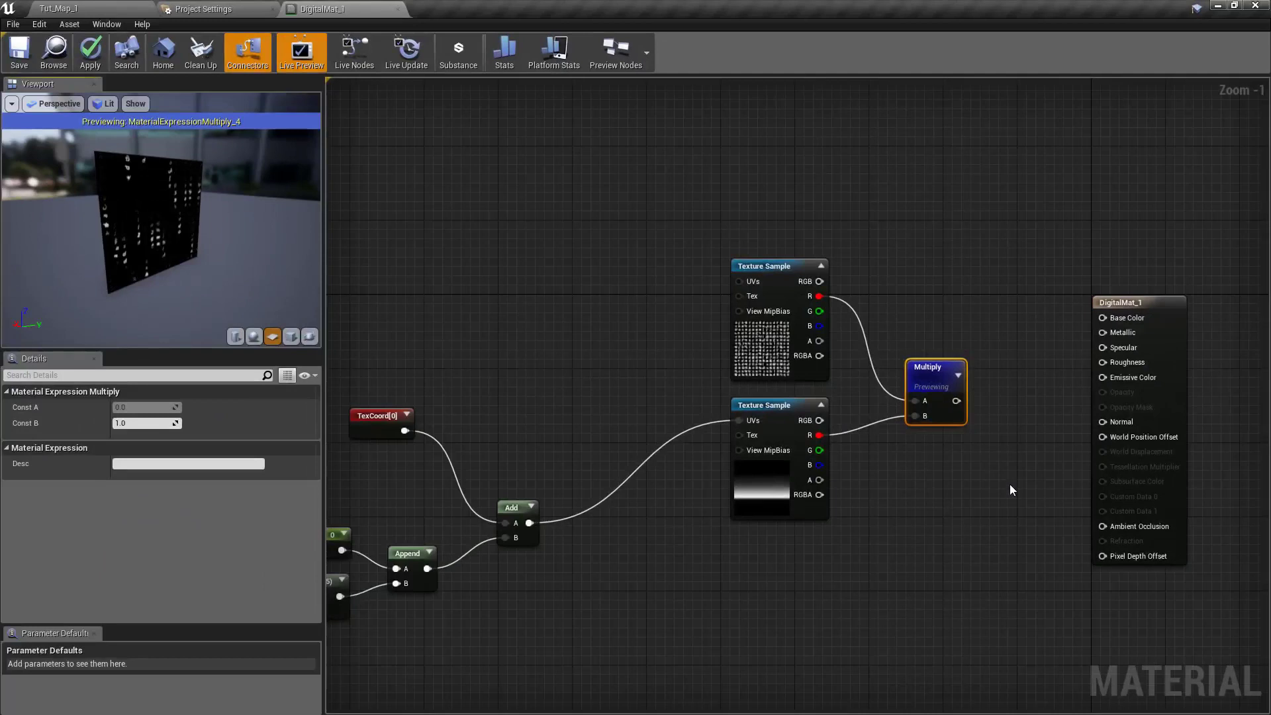
- Move the DigitalMat_1 output node right and drag a wire from the masked-symbols result
right_drag(1010, 484, 636, 434)
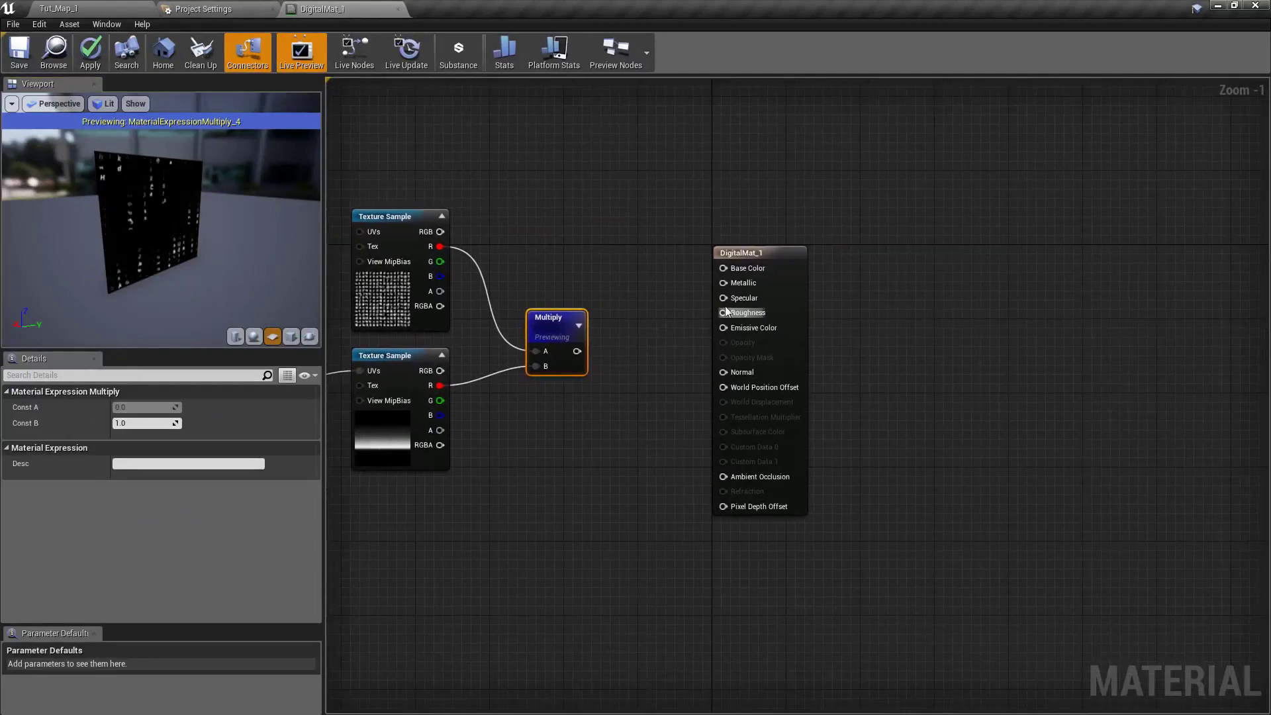
click(806, 246)
drag(806, 245, 971, 230)
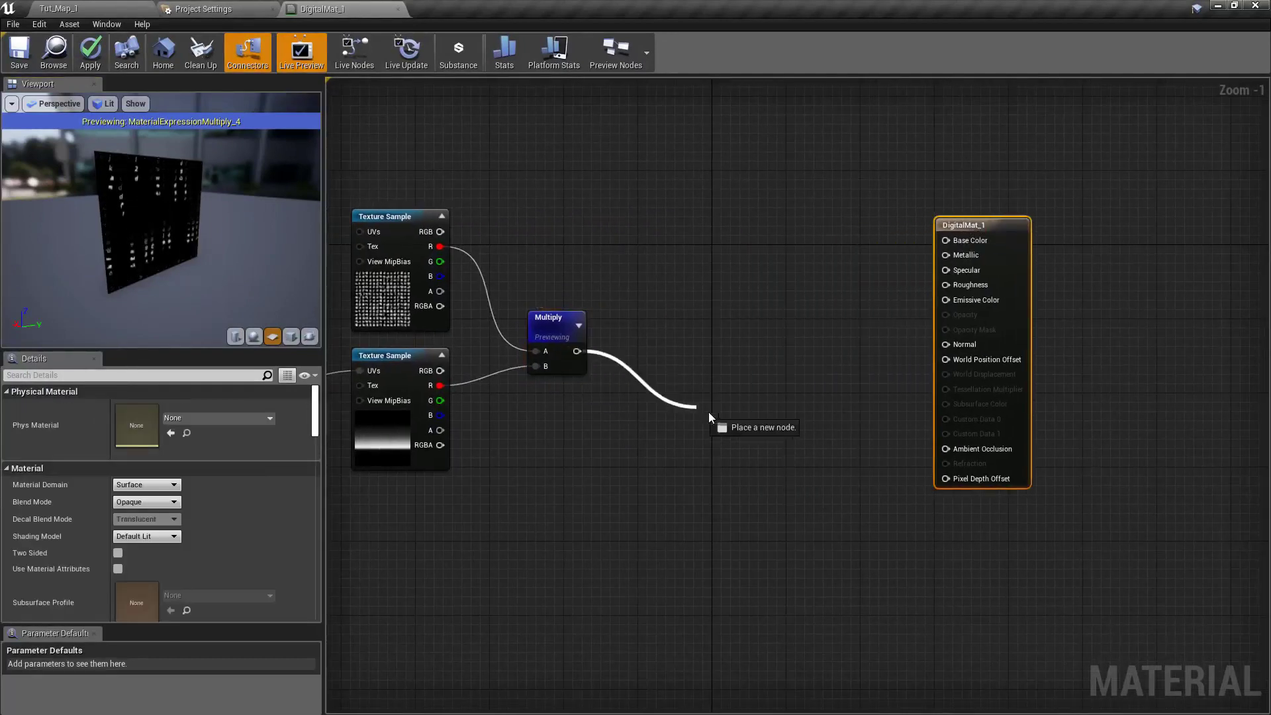
drag(708, 412, 745, 436)
- Create a Multiply for the masked symbols and add a pure green (0,1,0) Constant3Vector
click(766, 468)
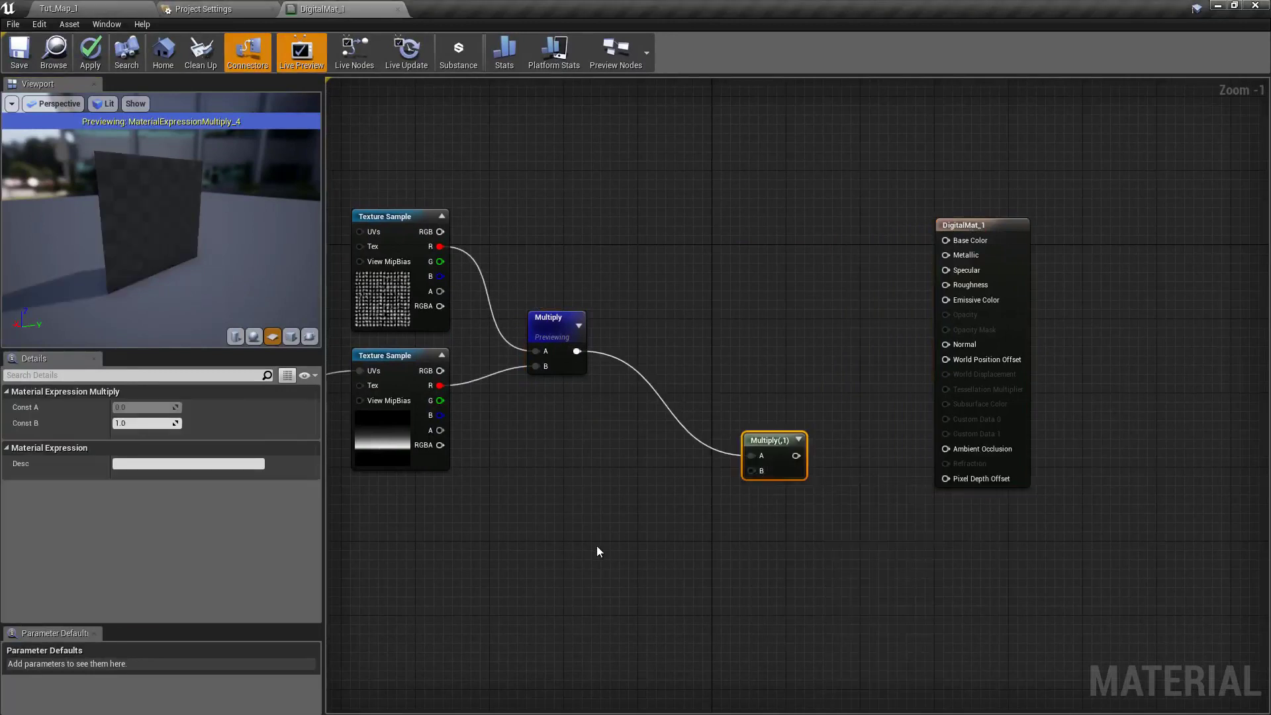
right_drag(596, 546, 705, 491)
right_click(639, 511)
text(constant)
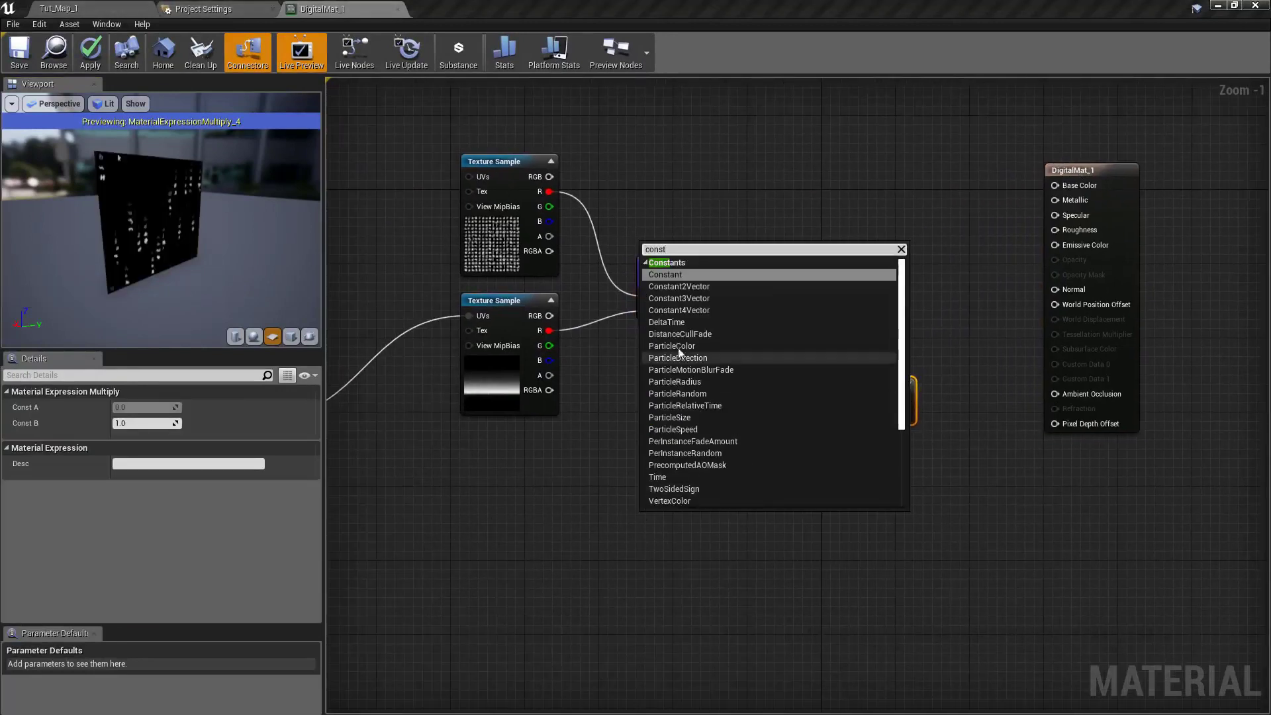
click(695, 299)
click(228, 406)
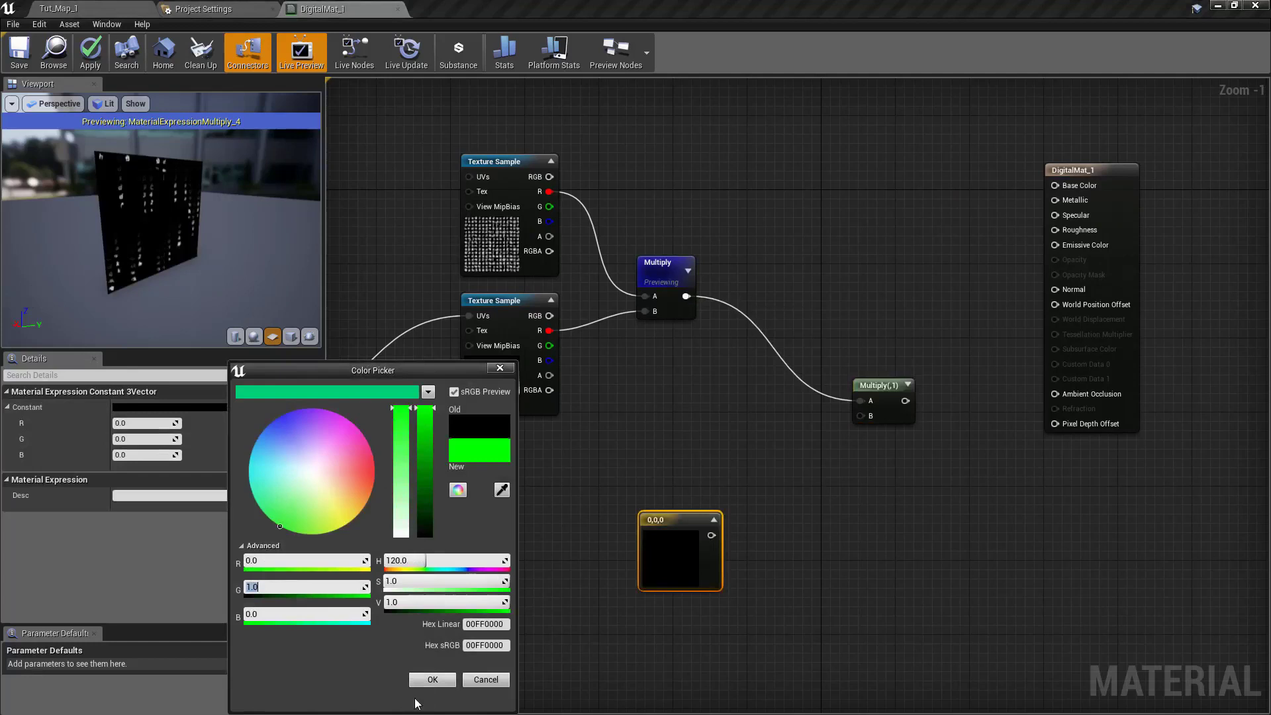
click(430, 680)
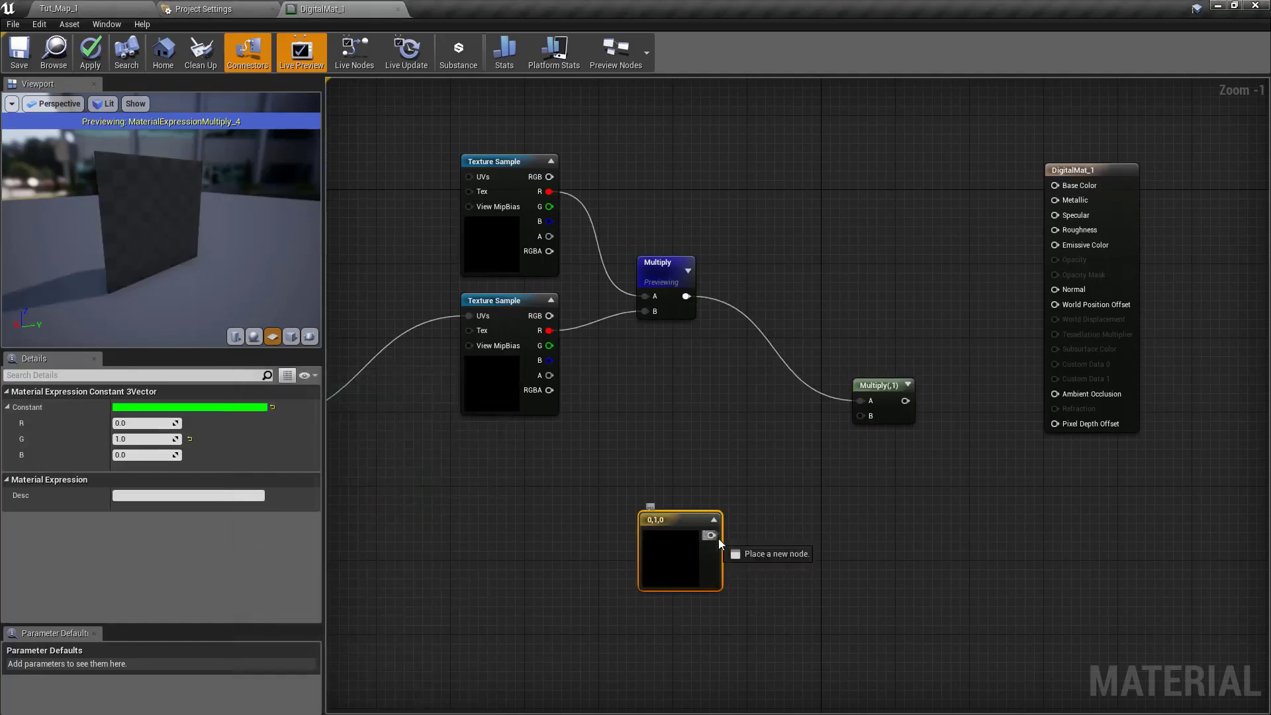
- Multiply the green by 20 and wire it into the masked-symbols Multiply's B
drag(784, 559, 784, 560)
click(807, 322)
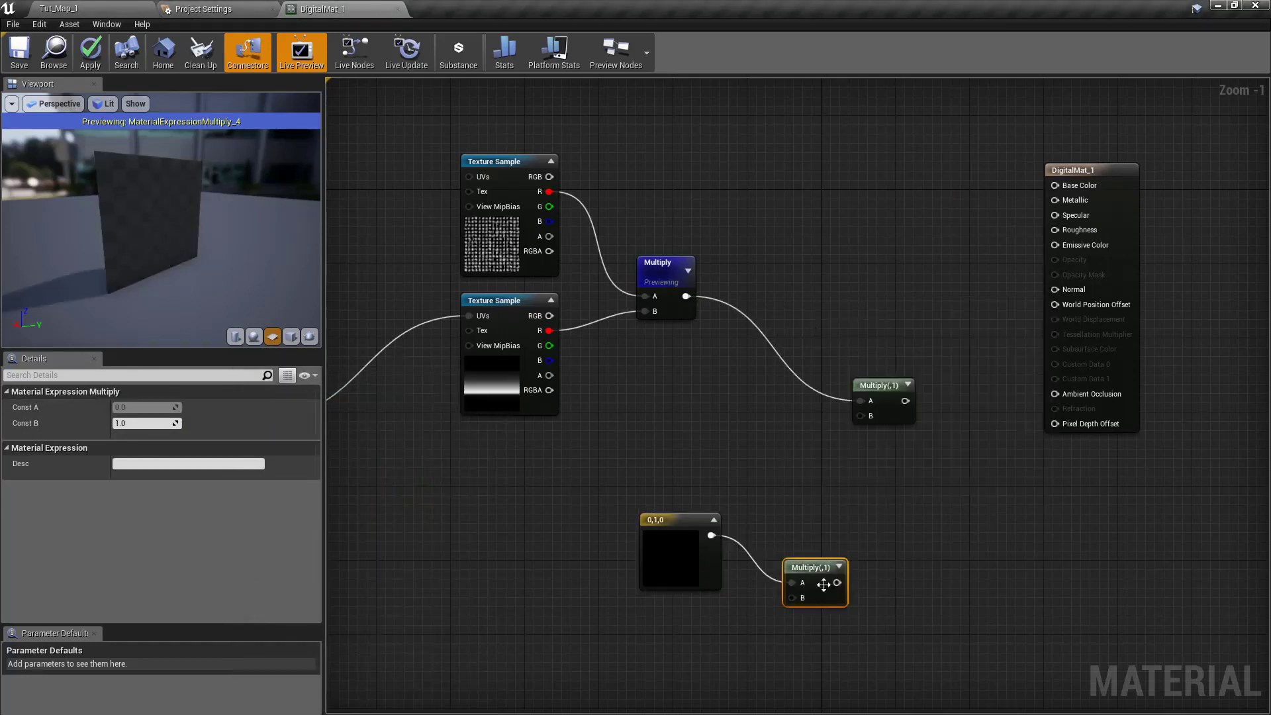
click(142, 423)
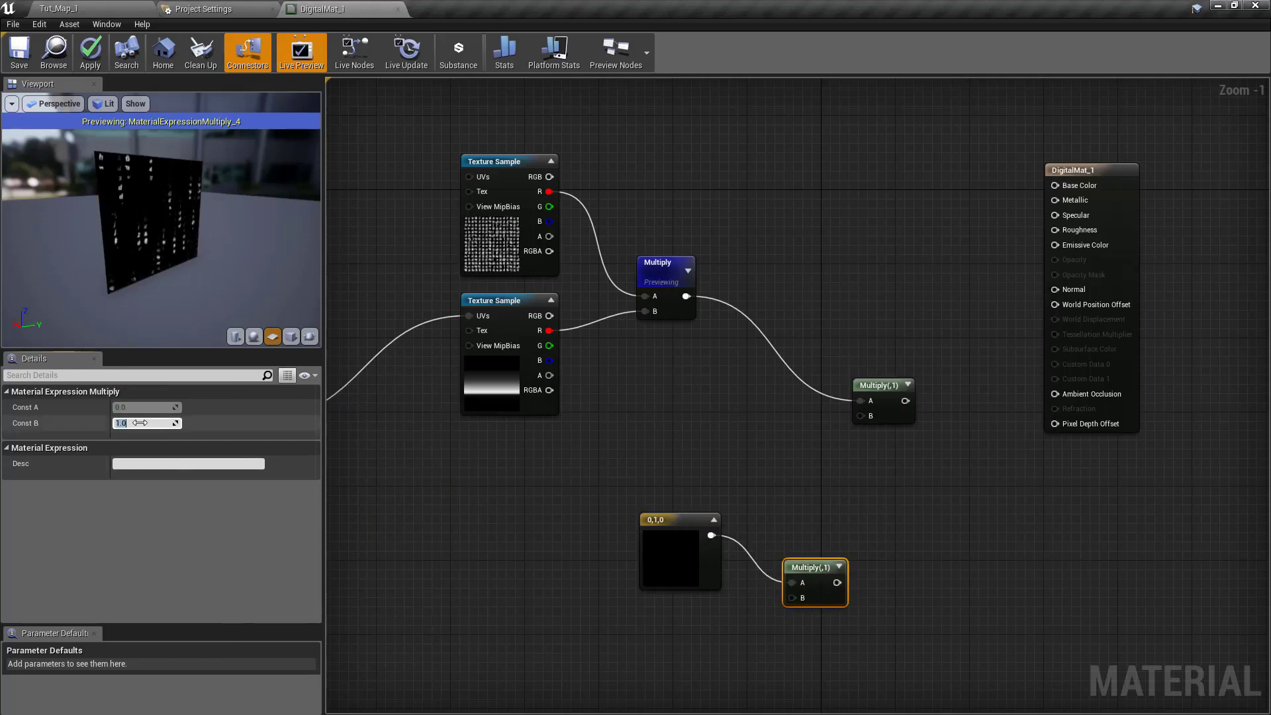
text(0)
key(Return)
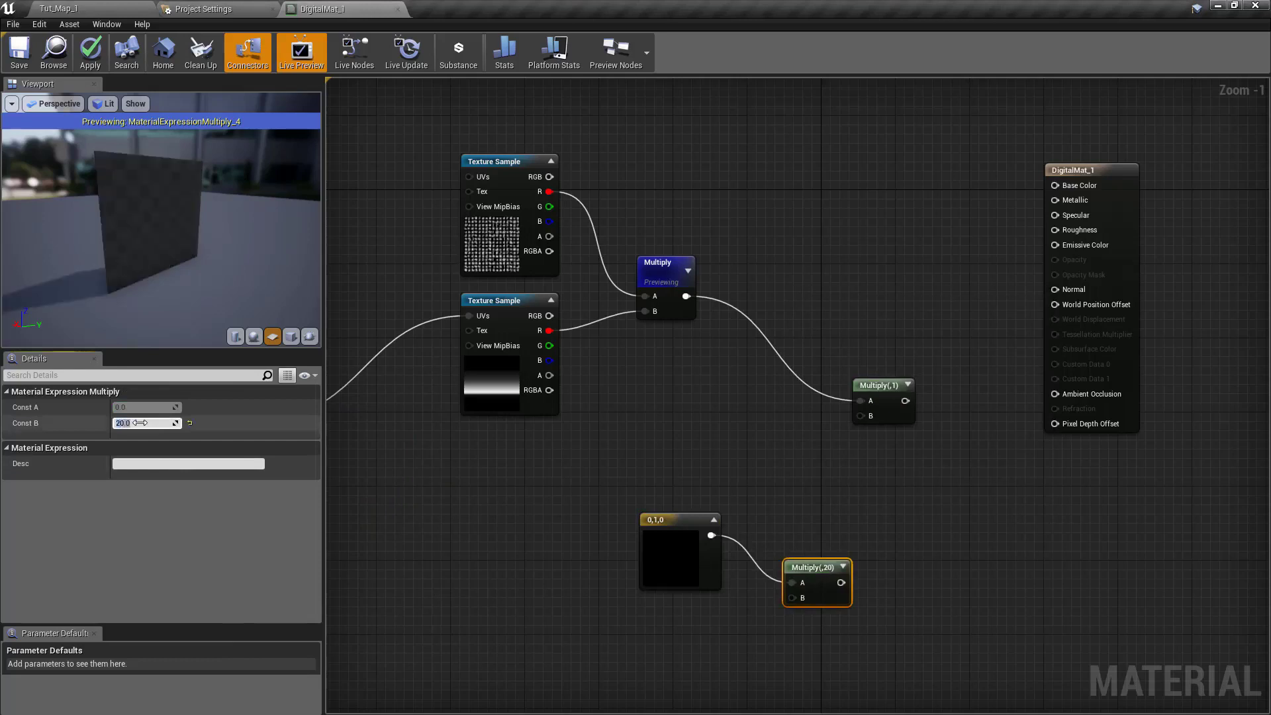
drag(859, 419, 859, 417)
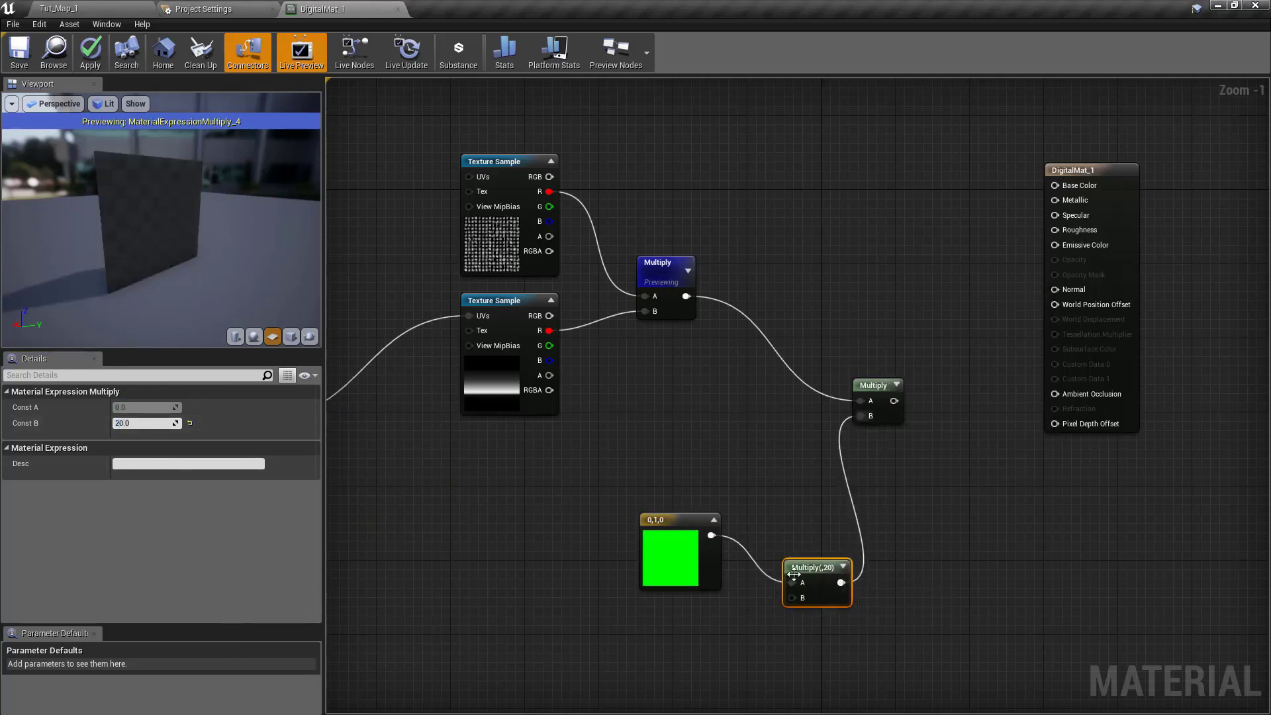
drag(814, 568, 773, 541)
- Preview the final green-tinted Multiply on the wall mesh
right_click(873, 389)
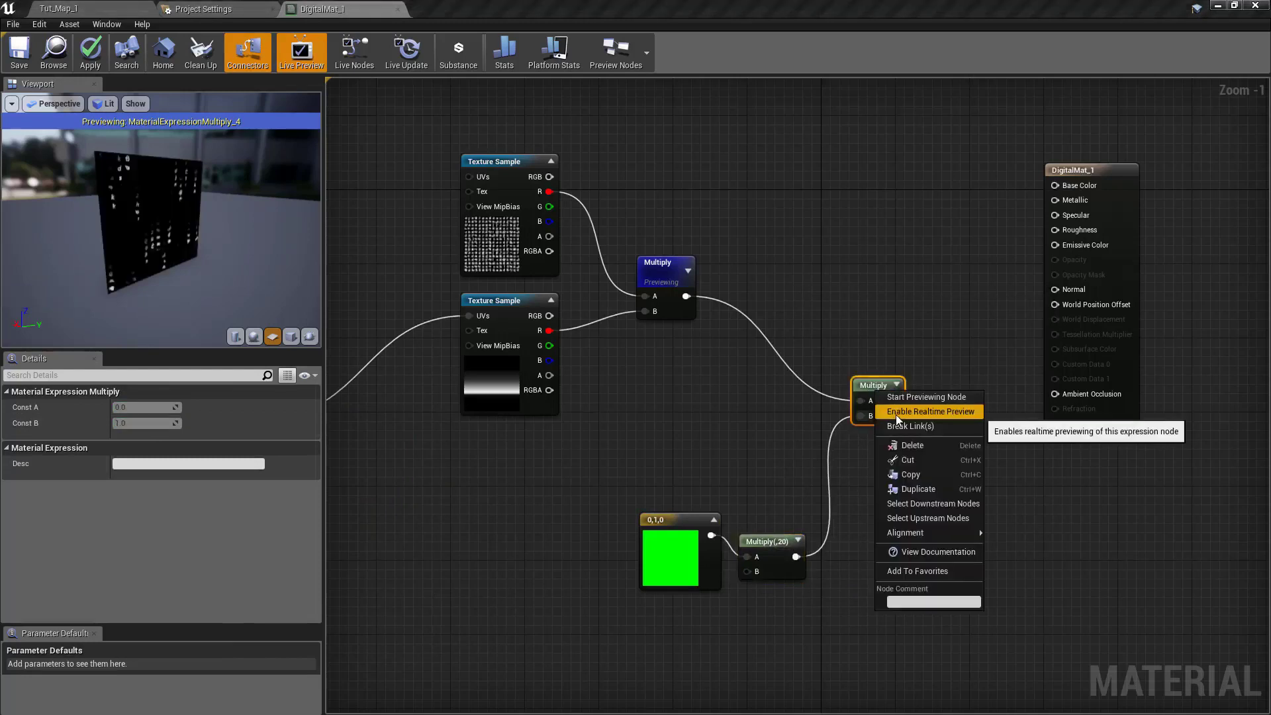
click(926, 397)
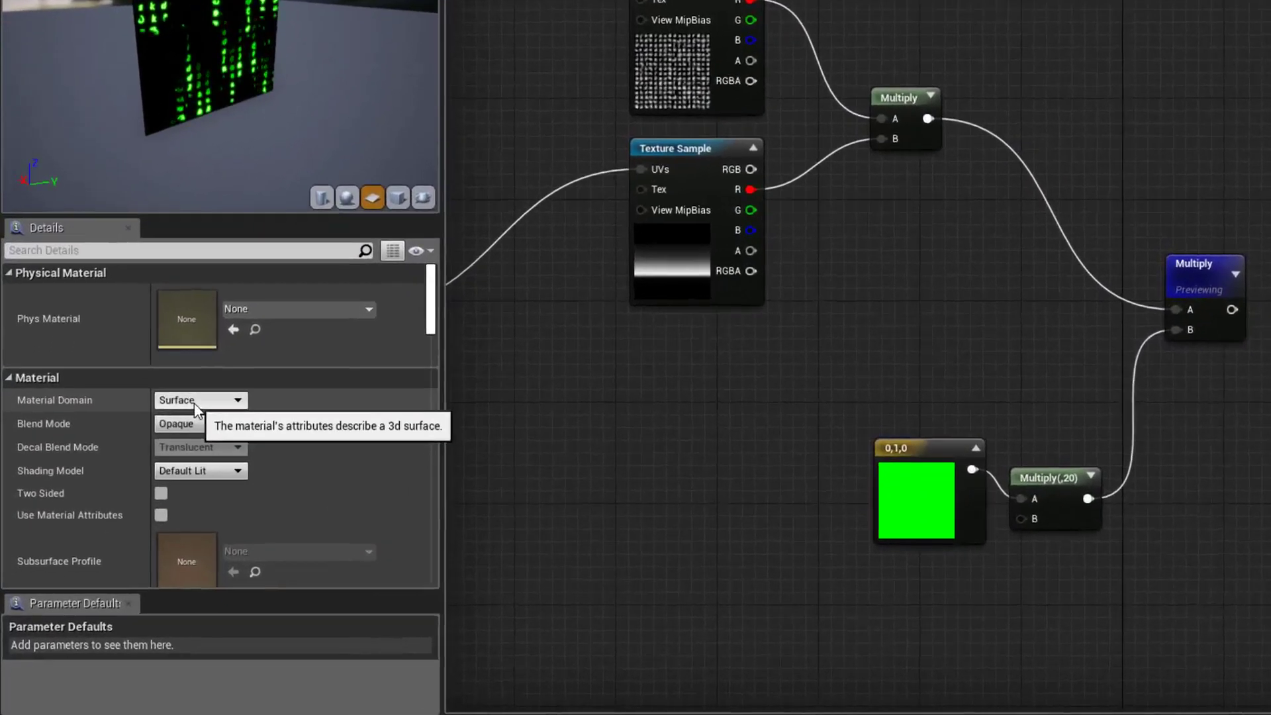
- Set Blend Mode to Additive and Shading Model to Unlit, and enable Two Sided
click(148, 484)
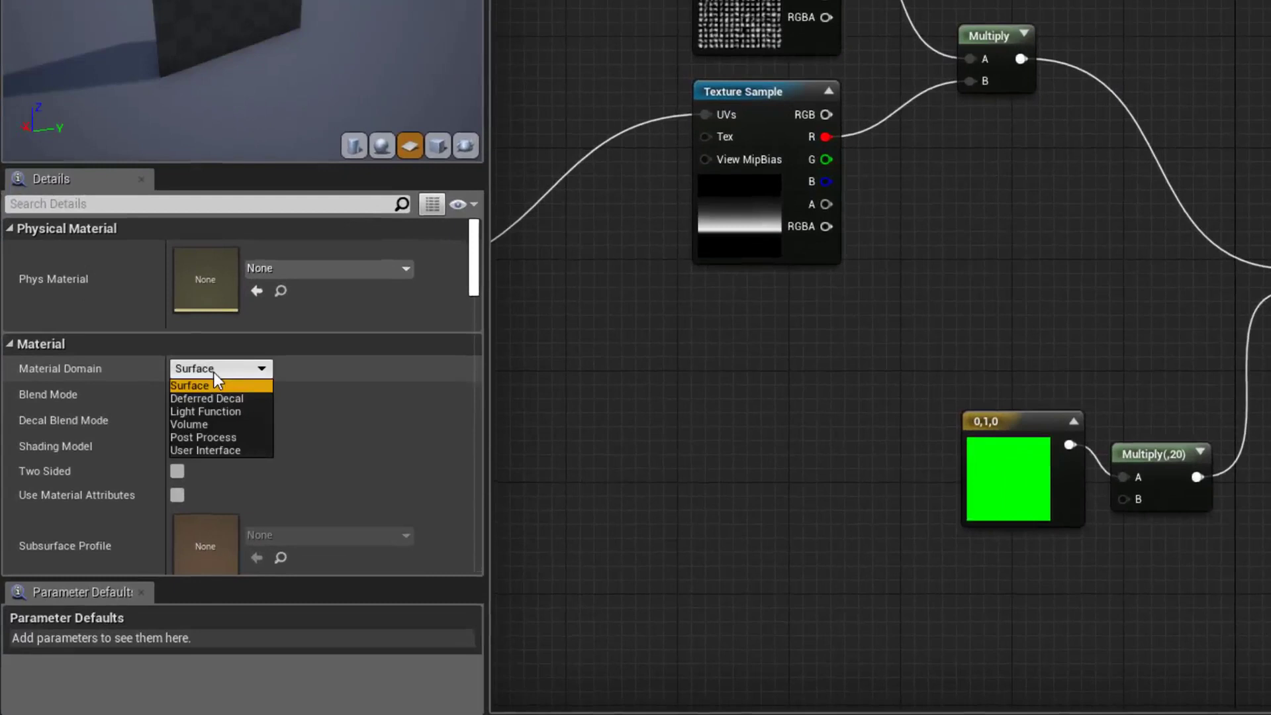
click(214, 371)
click(213, 393)
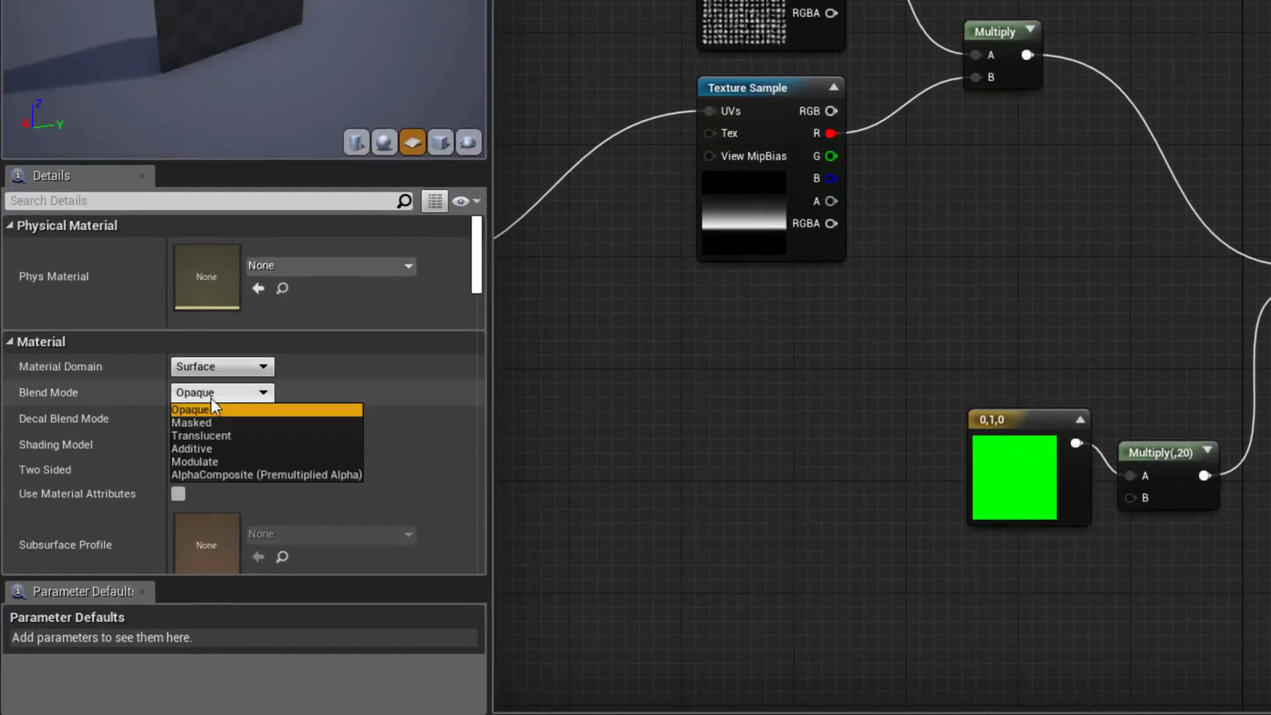
click(191, 448)
click(208, 445)
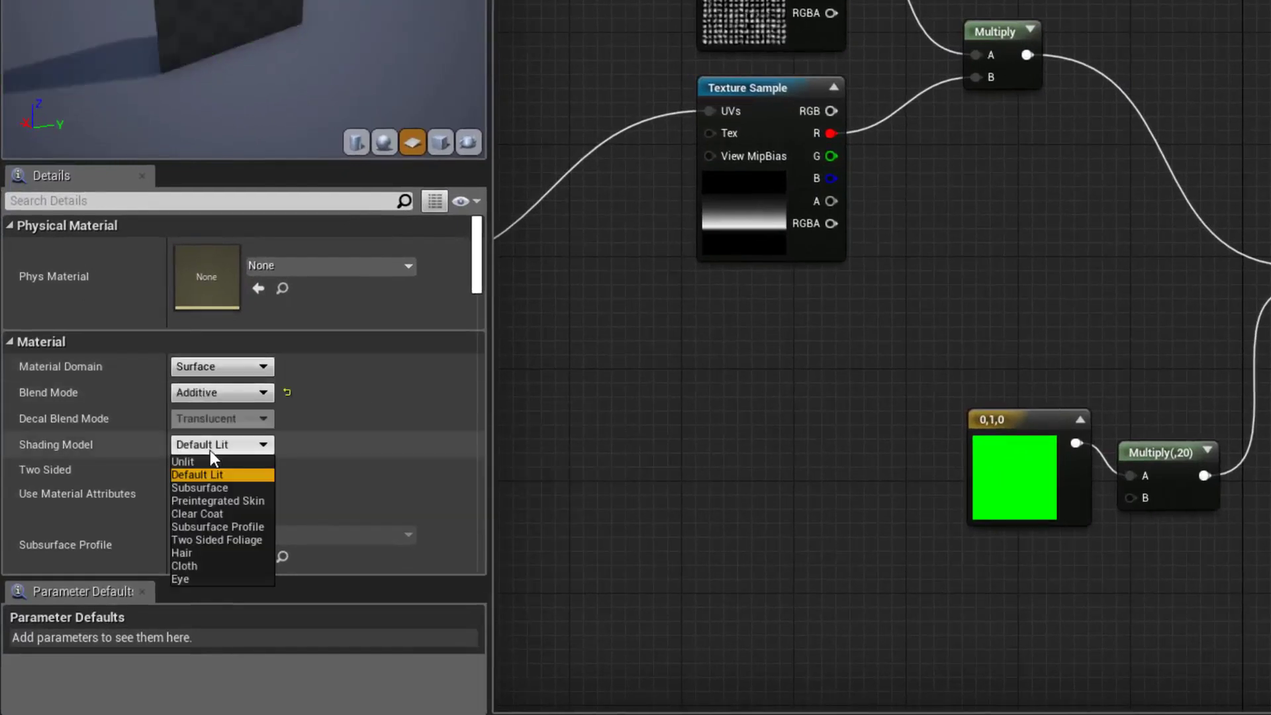
click(184, 463)
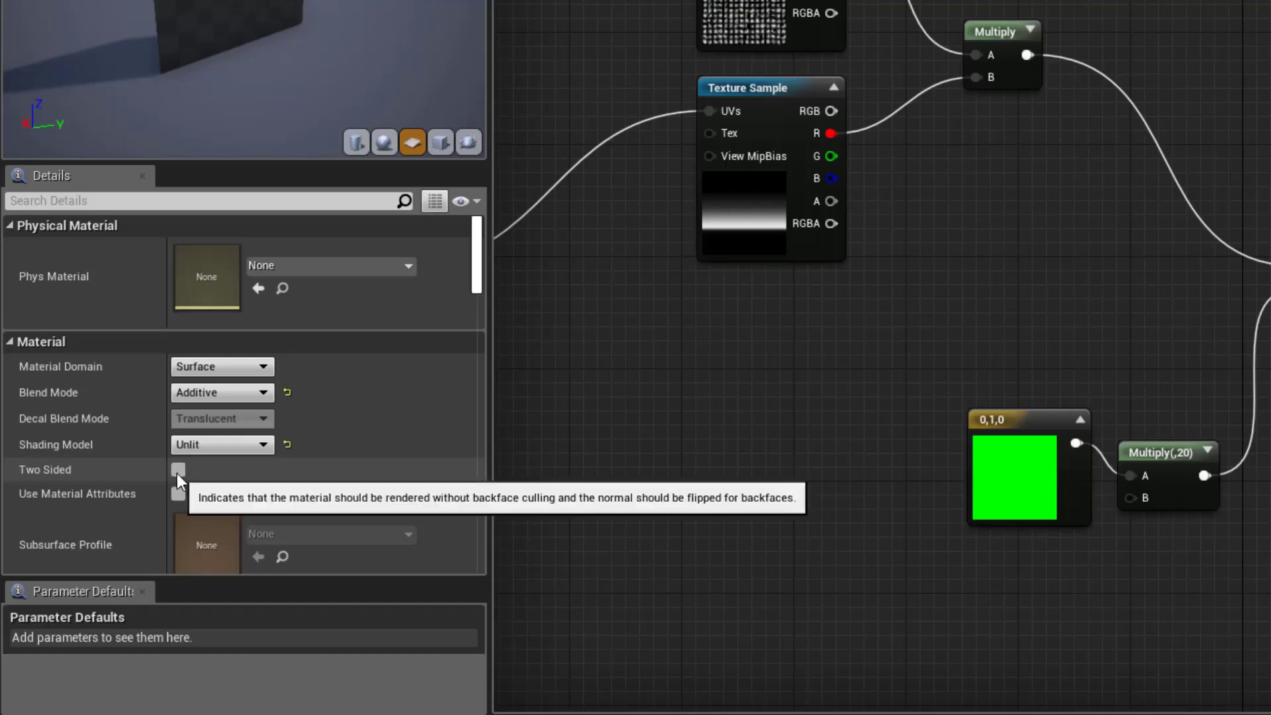
click(178, 469)
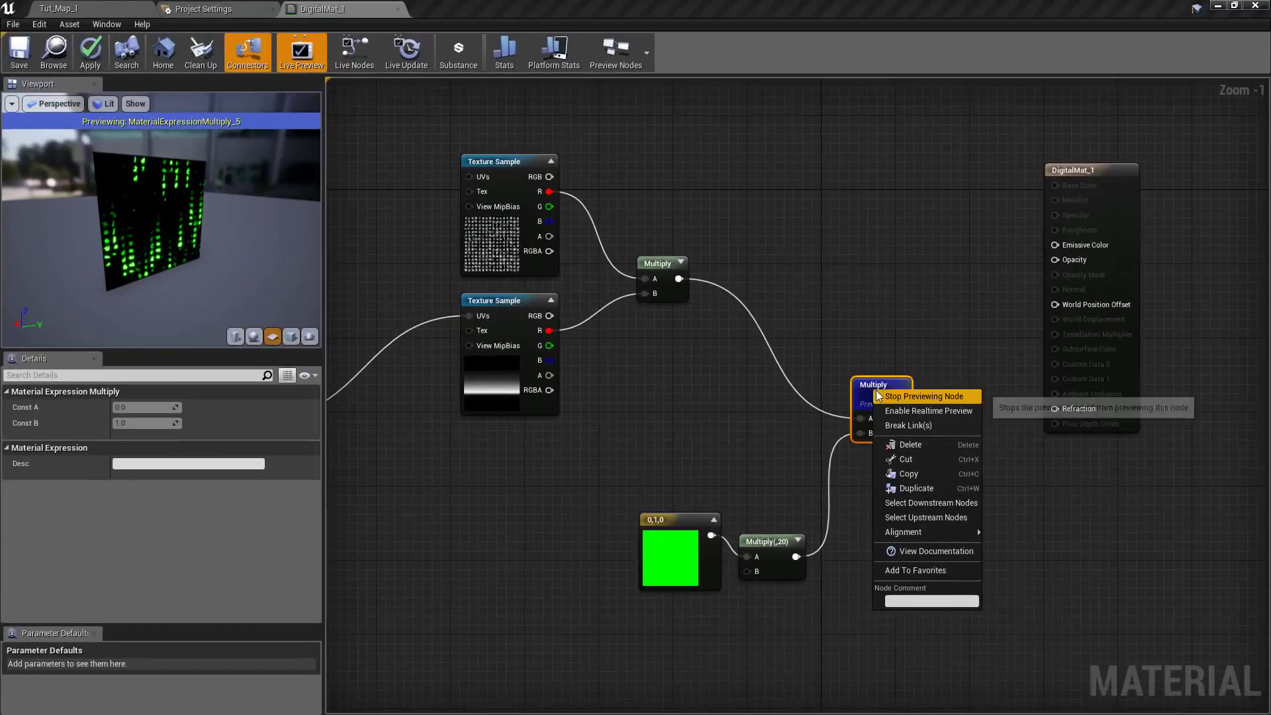
- Stop previewing the final Multiply and connect it to Emissive Color
click(921, 396)
drag(893, 401, 960, 382)
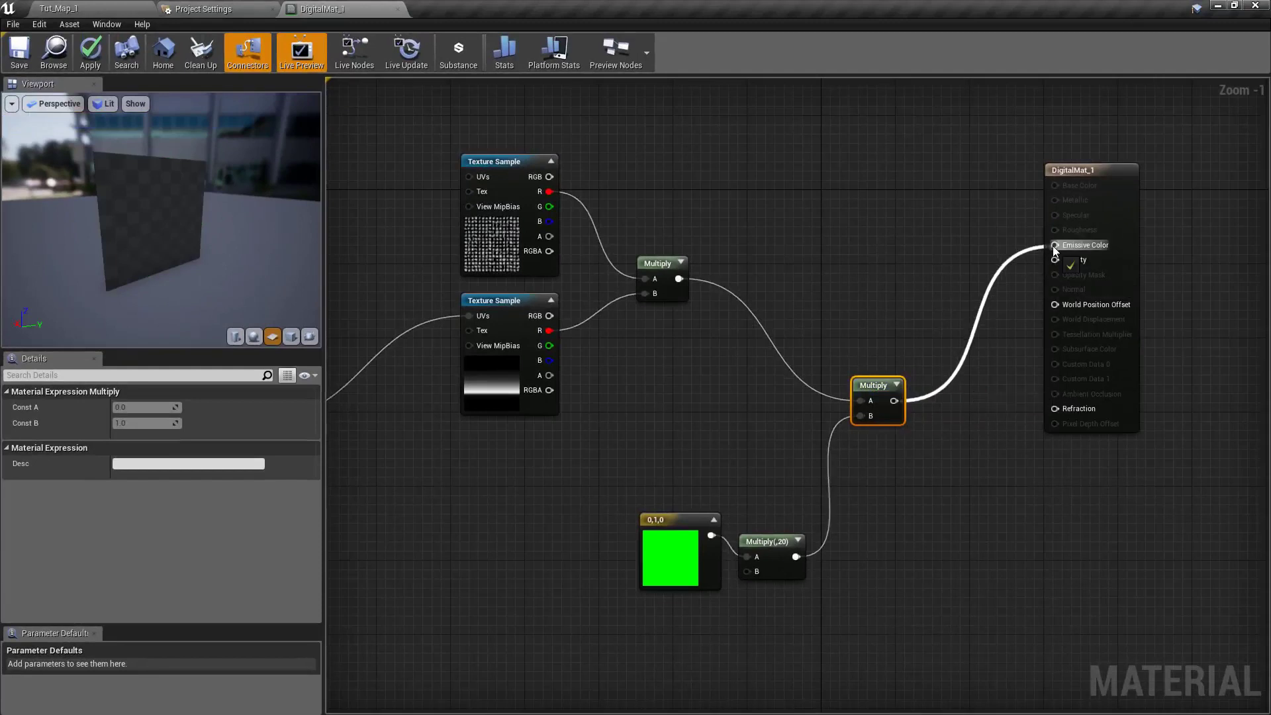
drag(1053, 245, 1054, 246)
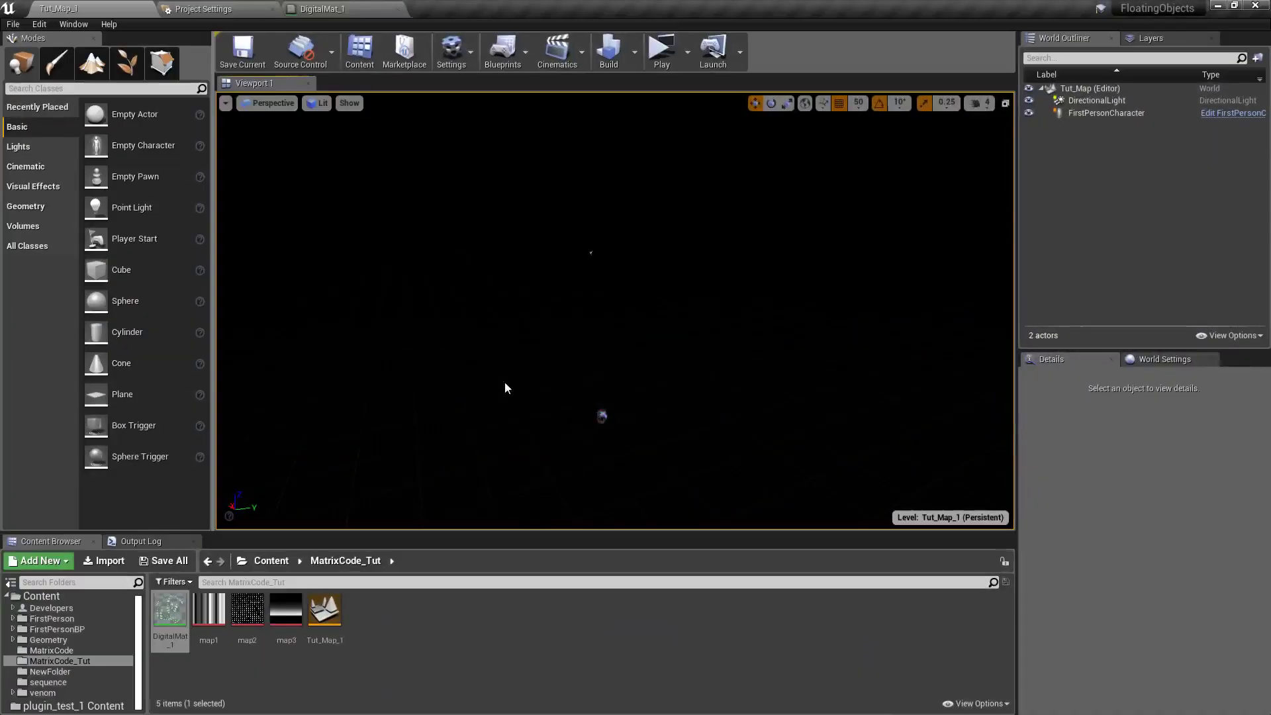
- Drop a cube into Tut_Map_1, apply DigitalMat_1 to it, and orbit around it
drag(120, 269, 578, 369)
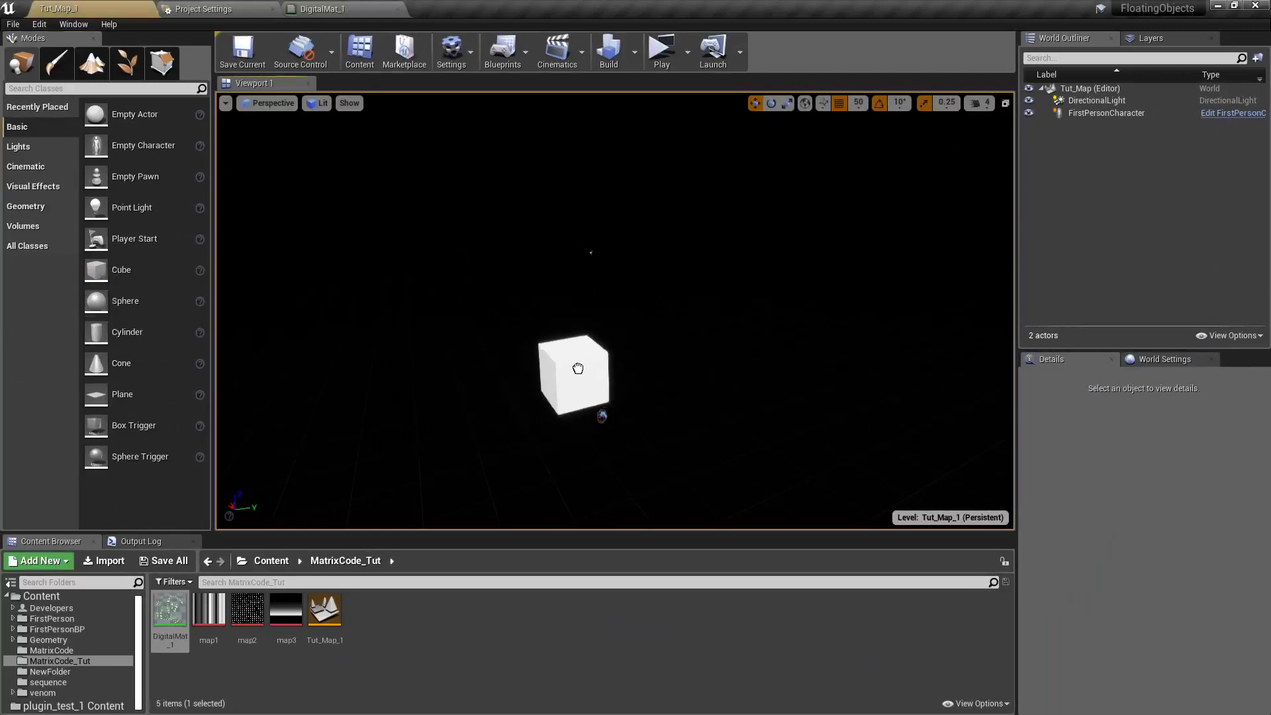
click(601, 345)
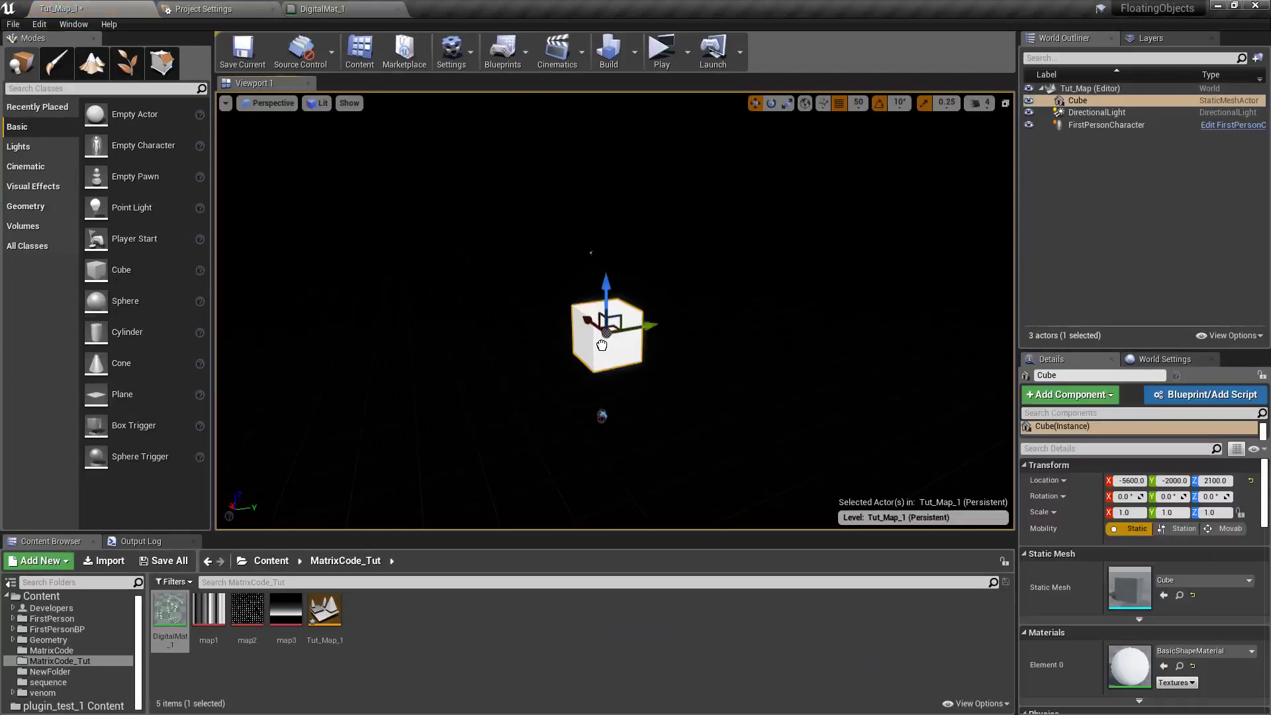
scroll(601, 344, up, 5)
scroll(600, 345, down, 3)
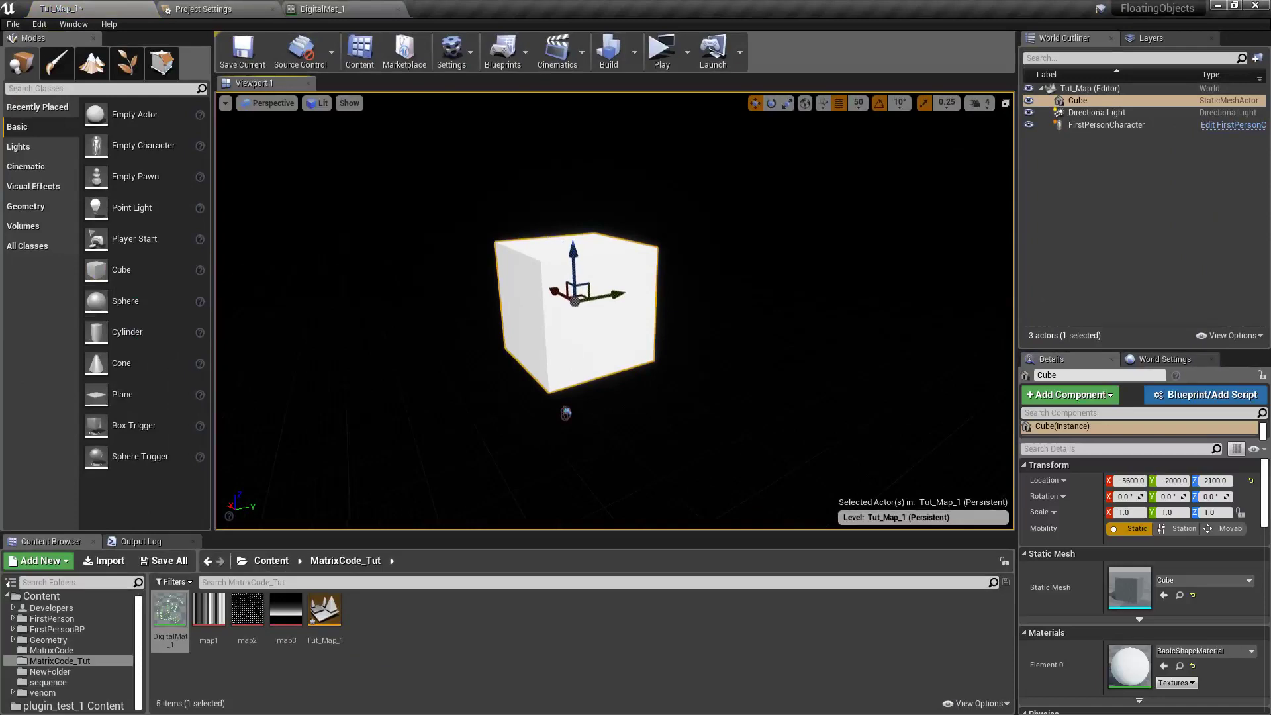
mouse_move(169, 611)
mouse_down()
mouse_move(544, 385)
mouse_move(569, 355)
mouse_up()
scroll(713, 381, up, 4)
right_drag(645, 377, 595, 388)
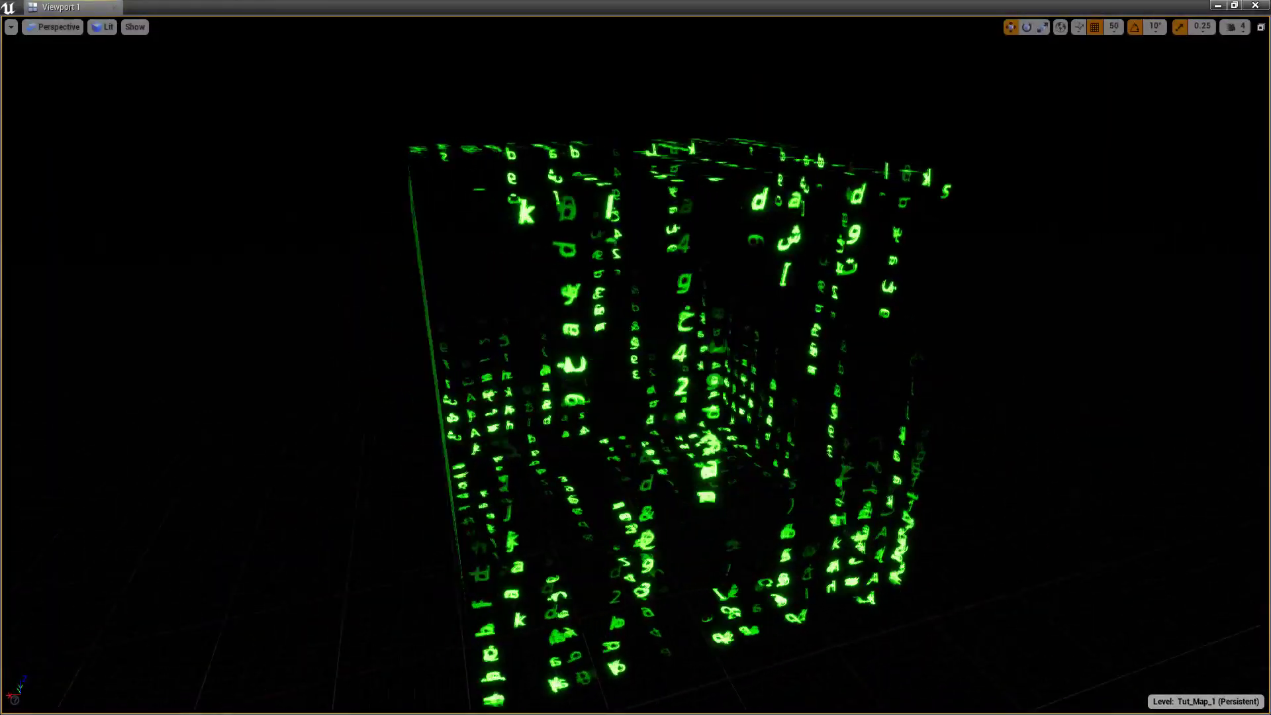
drag(635, 378, 695, 398)
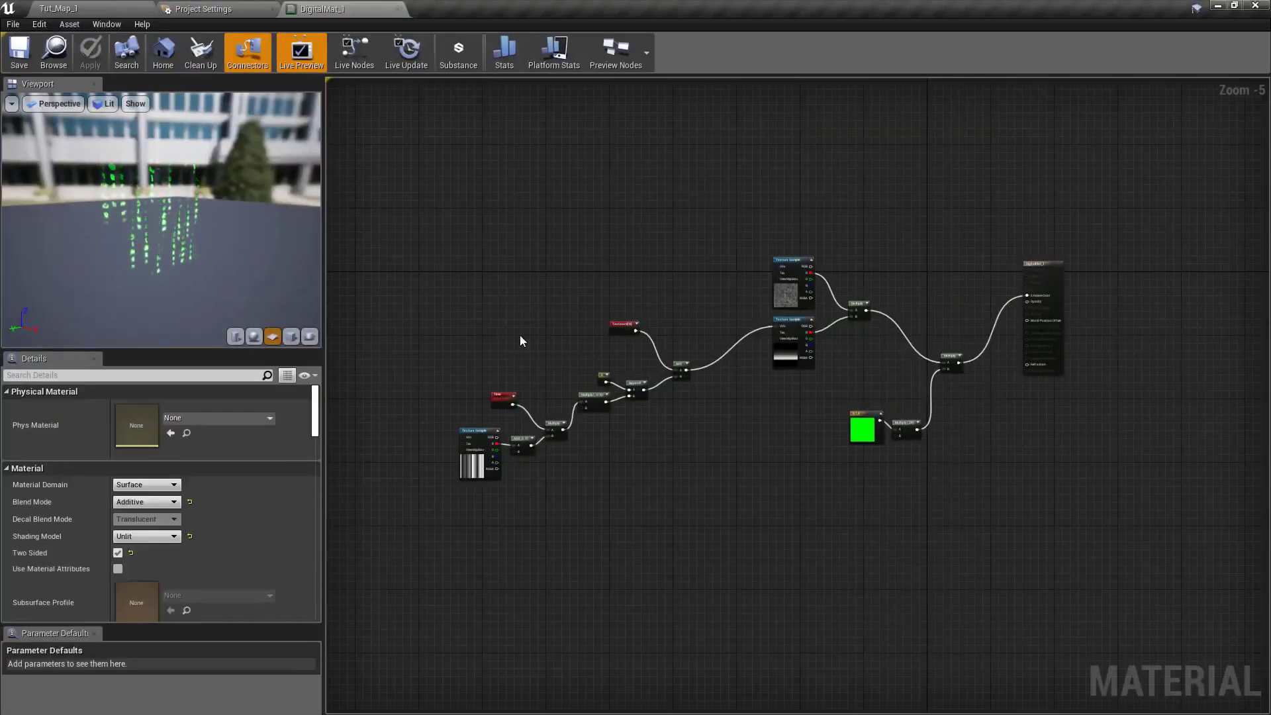
scroll(451, 320, up, 1)
scroll(641, 321, up, 1)
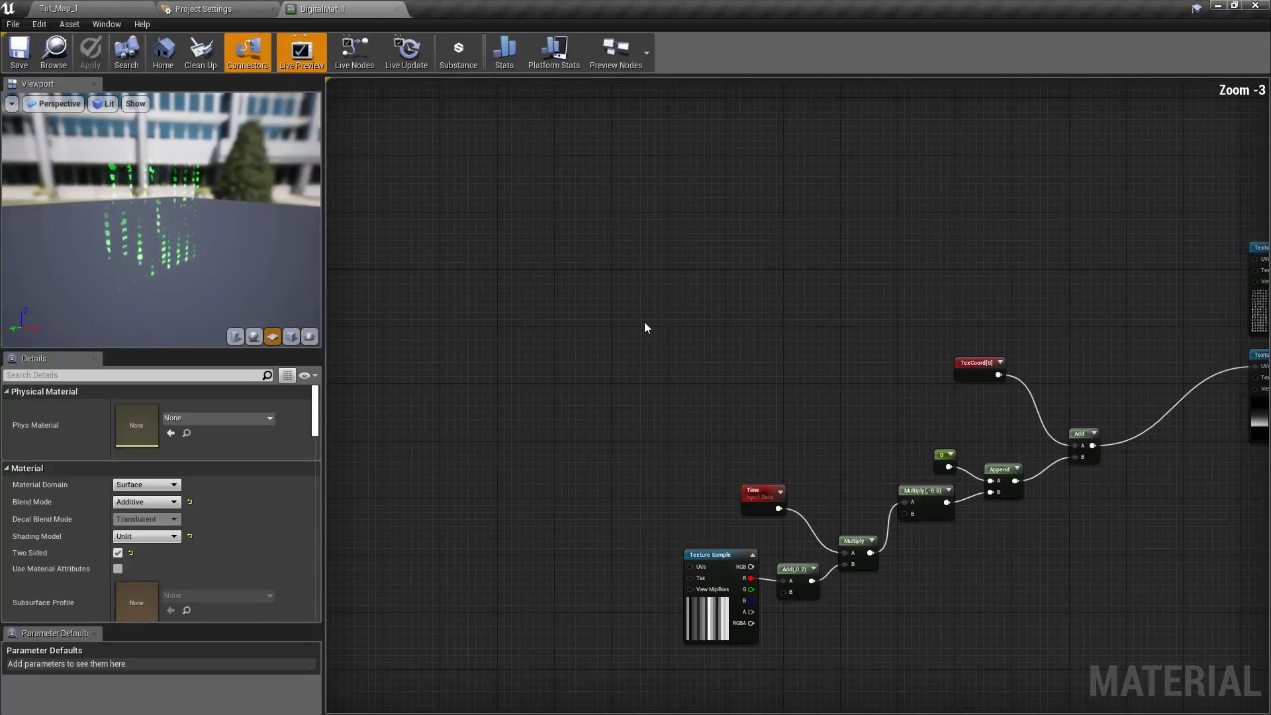
scroll(645, 322, up, 1)
- Wire TexCoord × Constant2Vector (2,2) into the Texture Sample's UVs
right_click(566, 290)
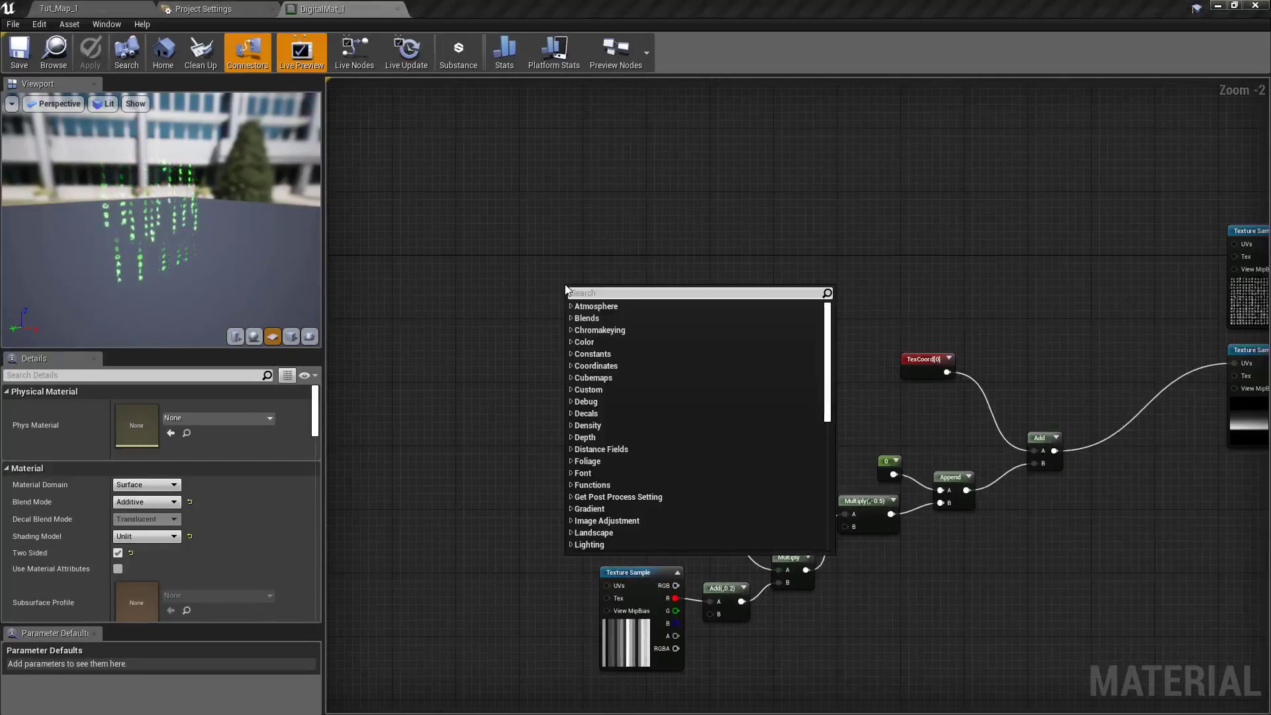
text(coor)
click(633, 430)
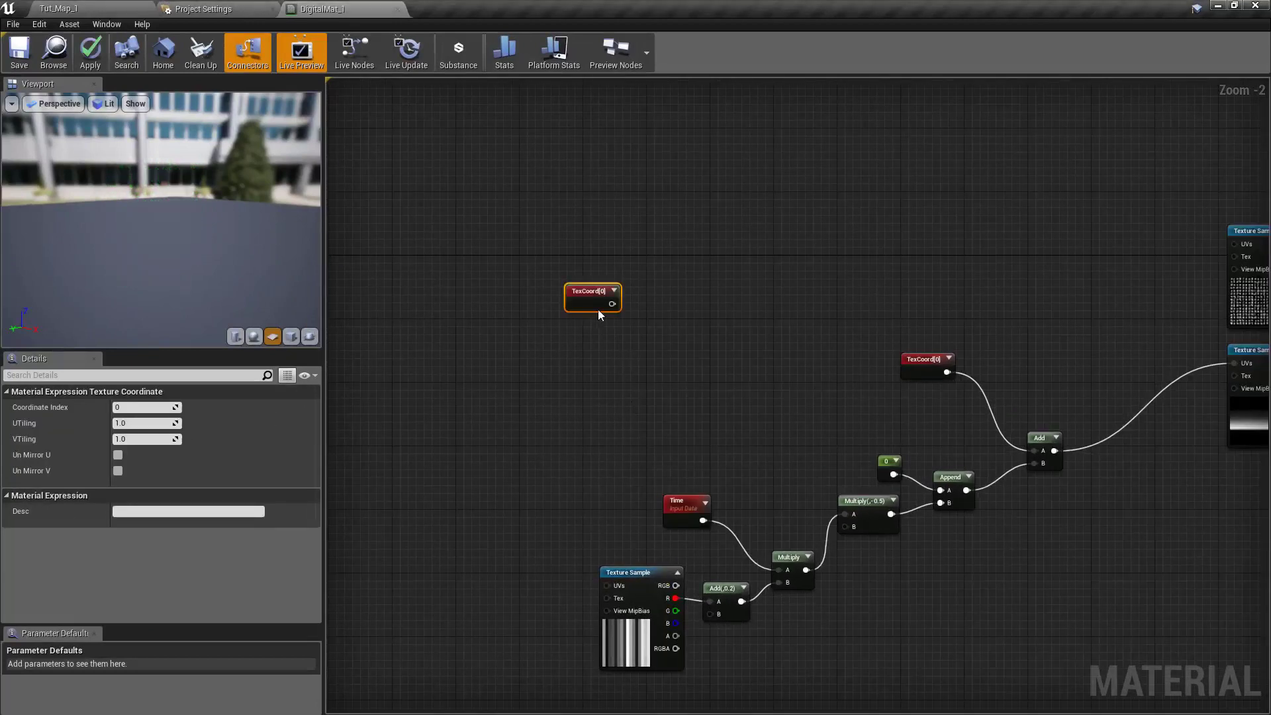
mouse_move(599, 298)
mouse_down()
mouse_move(527, 281)
mouse_move(636, 293)
mouse_up()
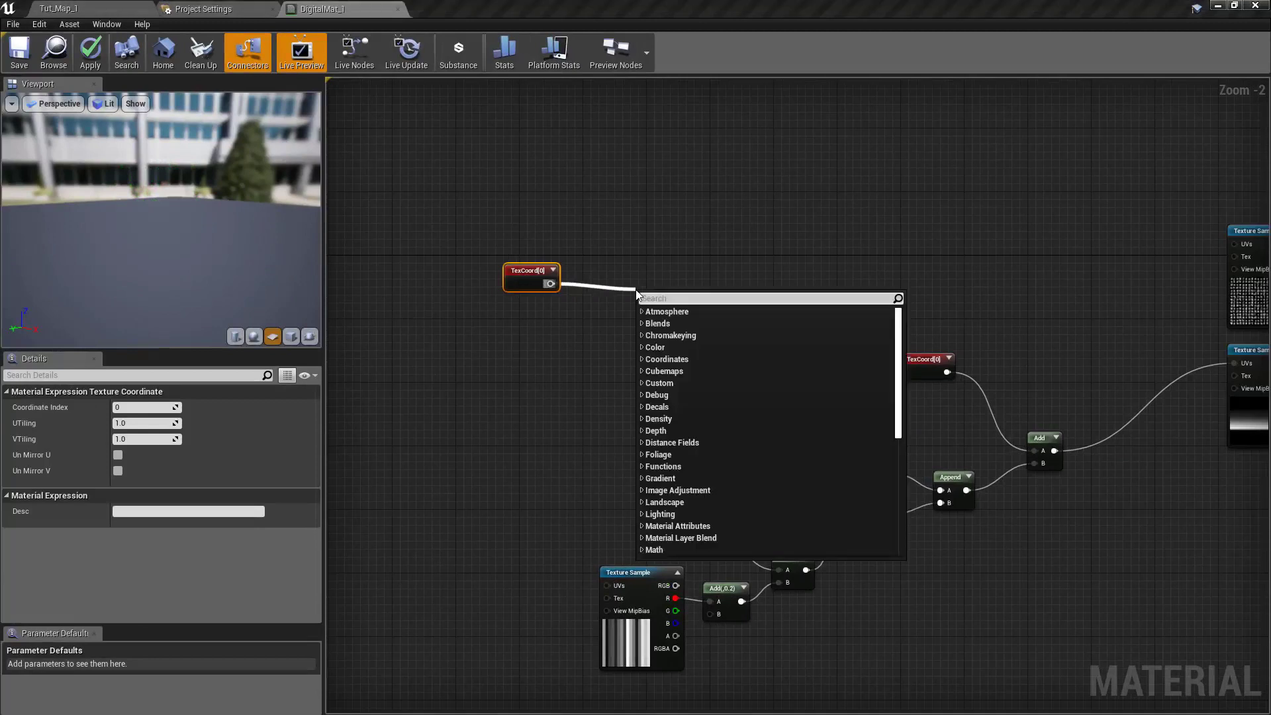
click(659, 323)
right_click(572, 366)
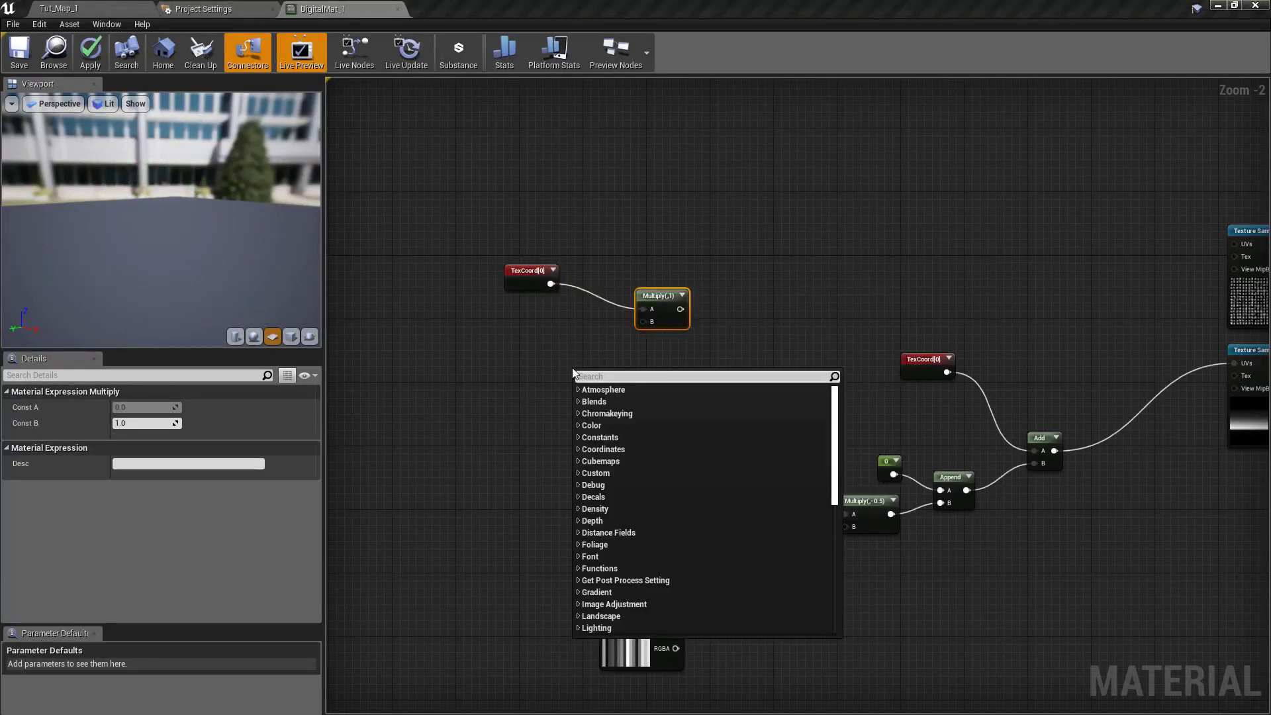
text(cont)
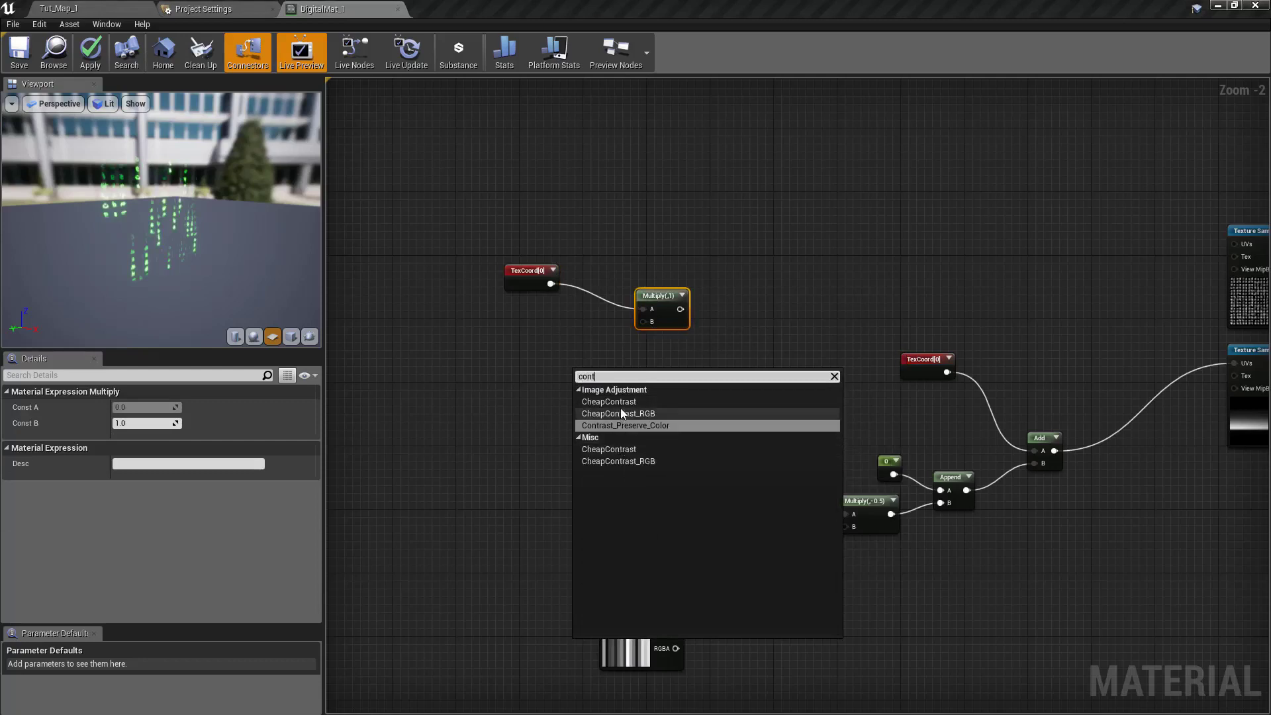
key(BackSpace)
text(s)
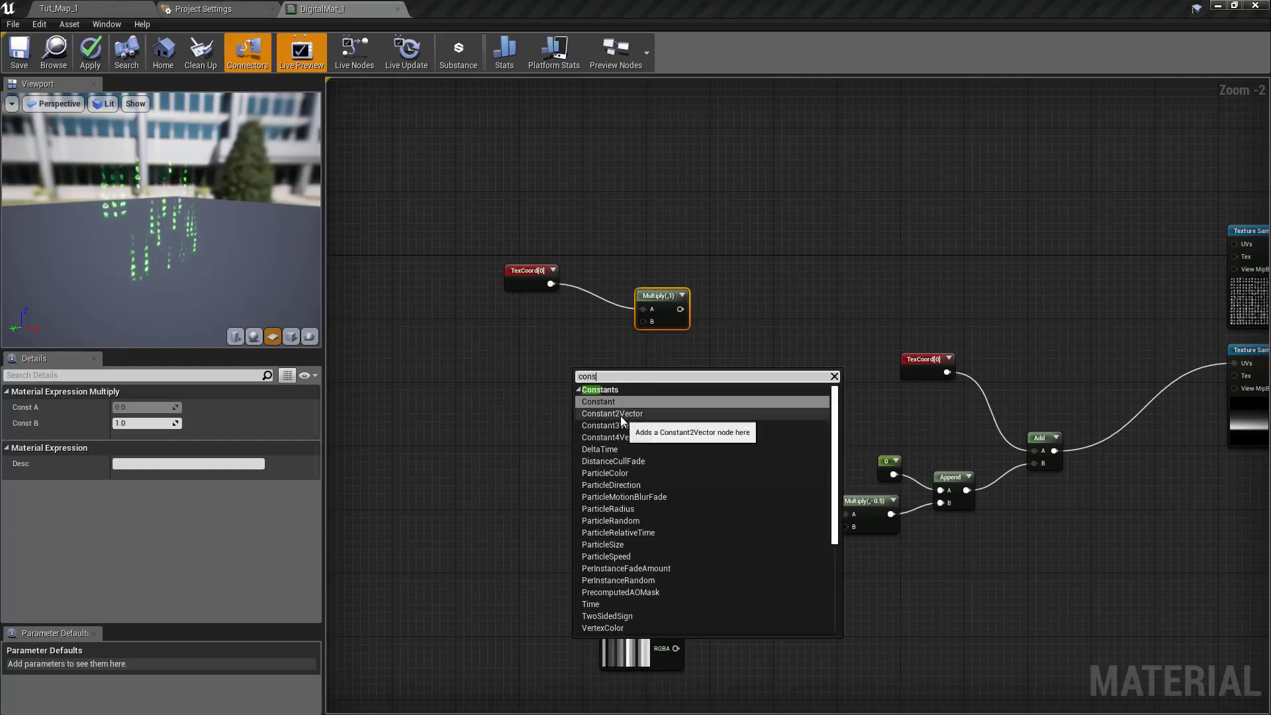
click(620, 414)
scroll(591, 400, up, 2)
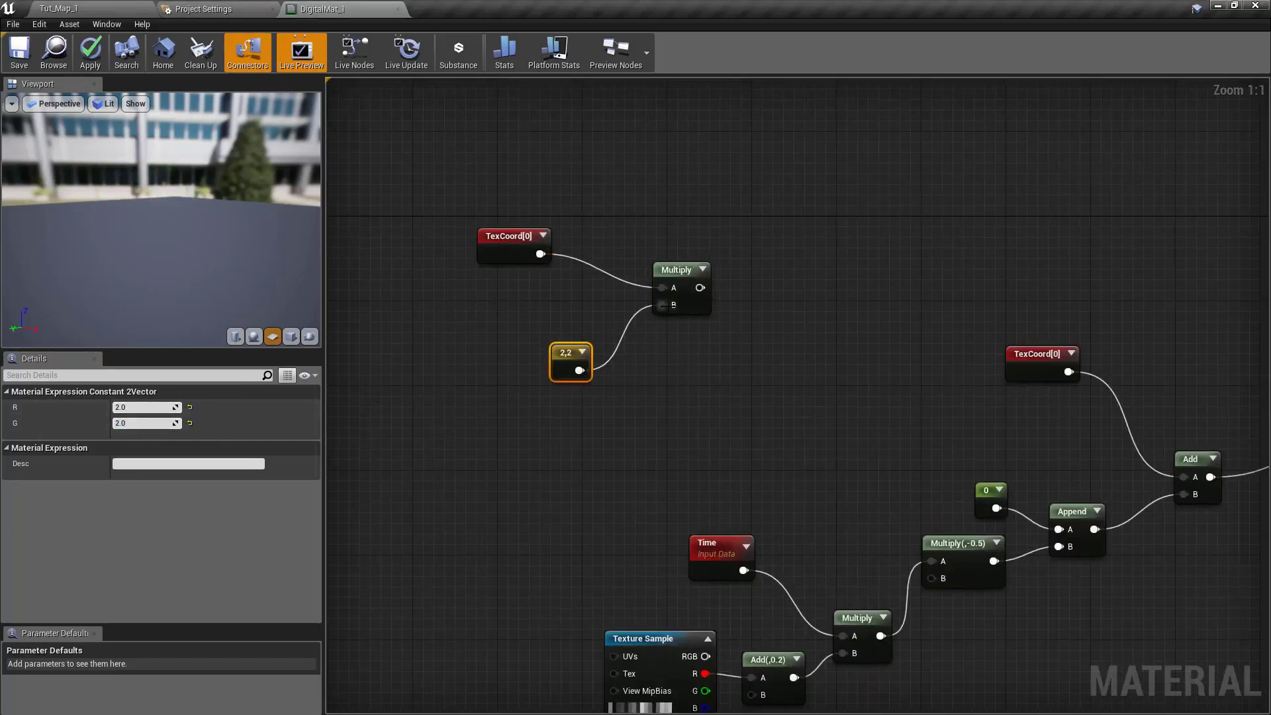
right_drag(720, 421, 623, 393)
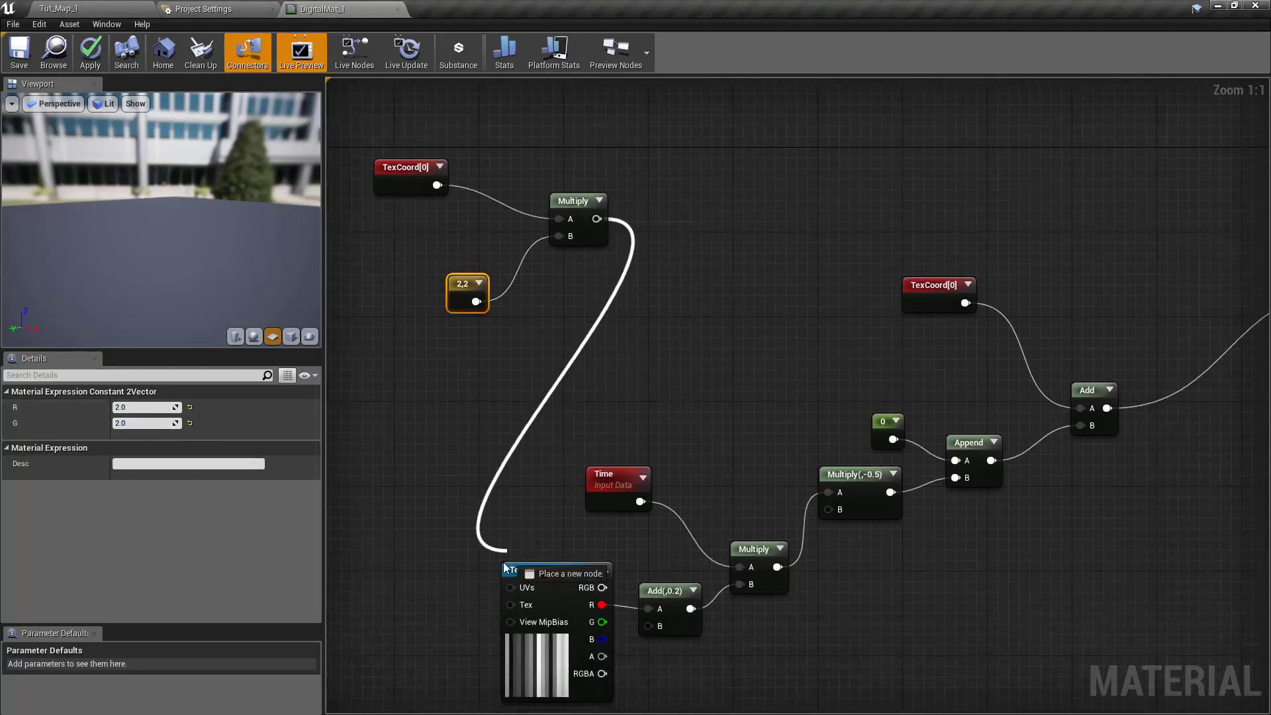
right_drag(1017, 235, 783, 371)
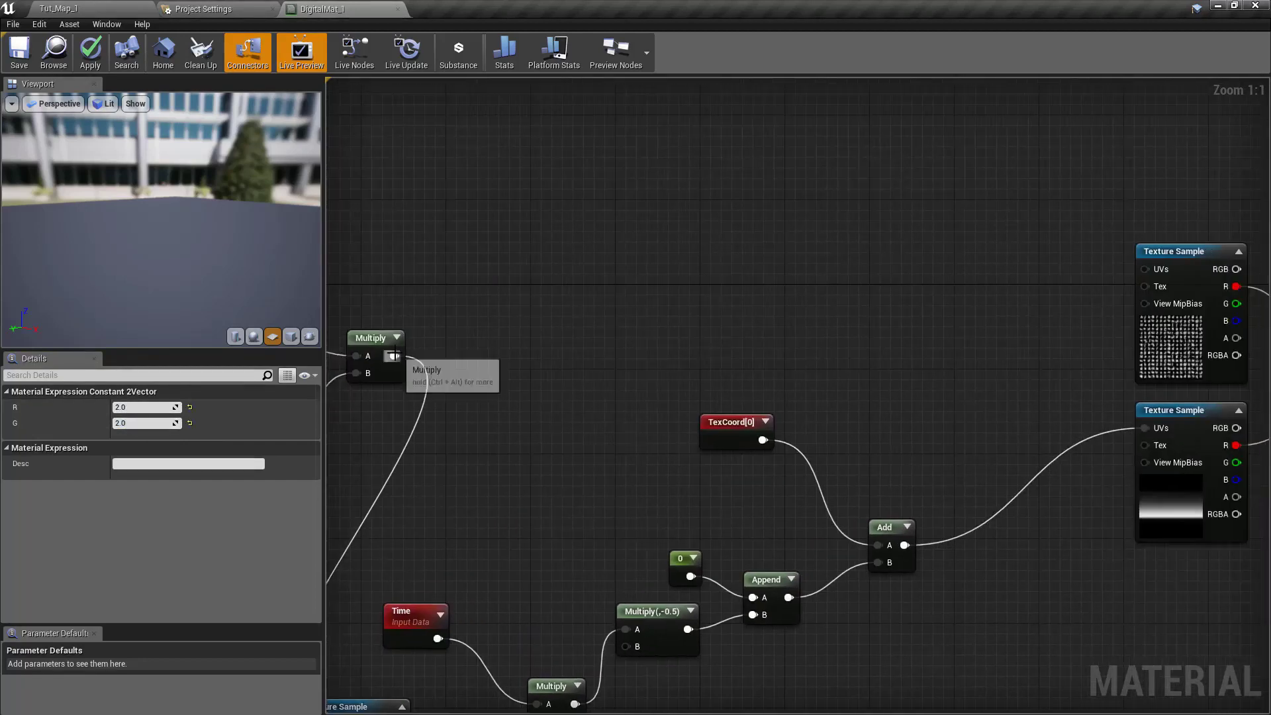
drag(1126, 269, 1147, 268)
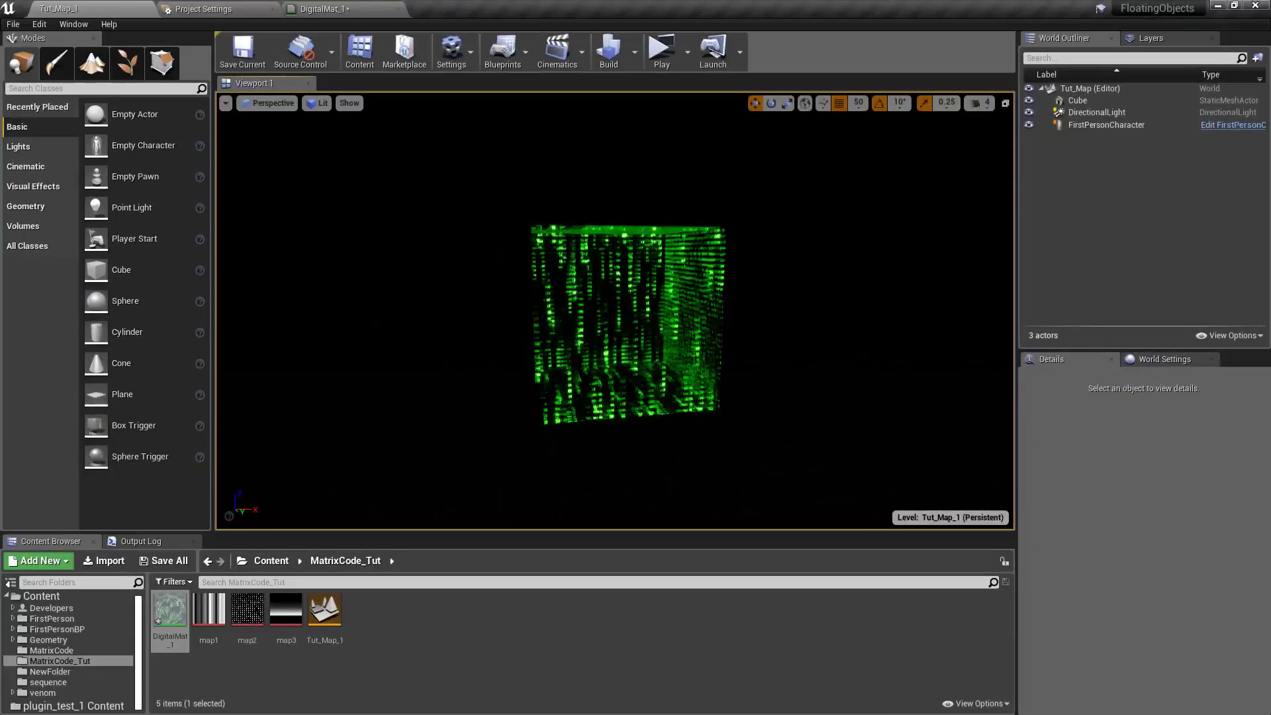
- Orbit the Tut_Map_1 viewport around the cube to inspect the tiled green rain
right_drag(930, 479, 716, 385)
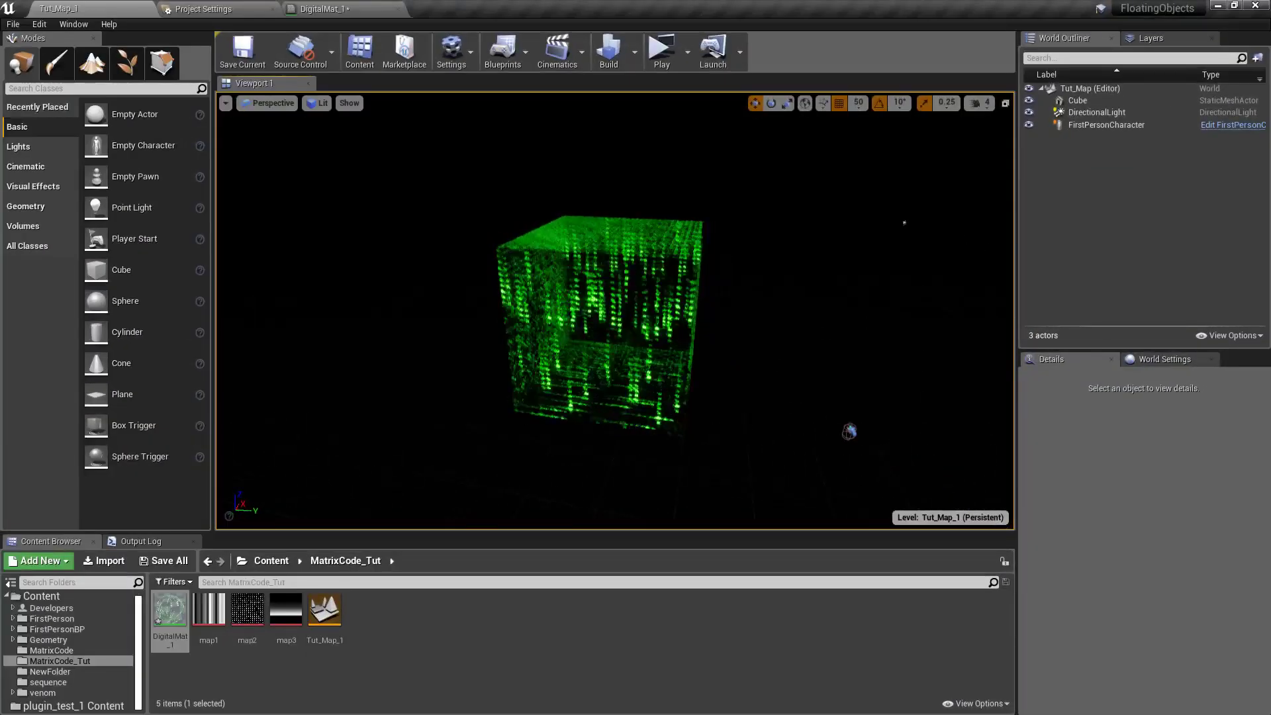